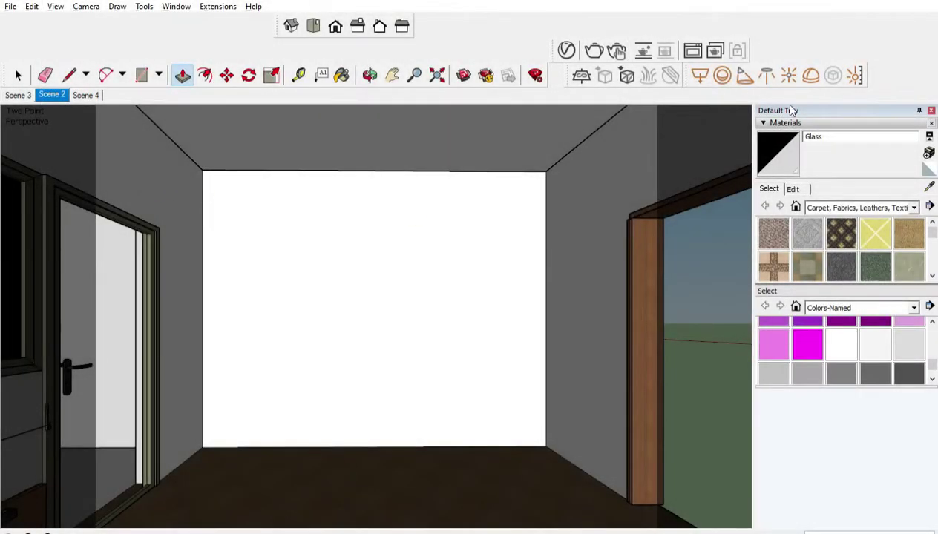
Step: Push/Pull the floor strip up into a low plinth along the back wall
scroll(322, 484, "up", 2)
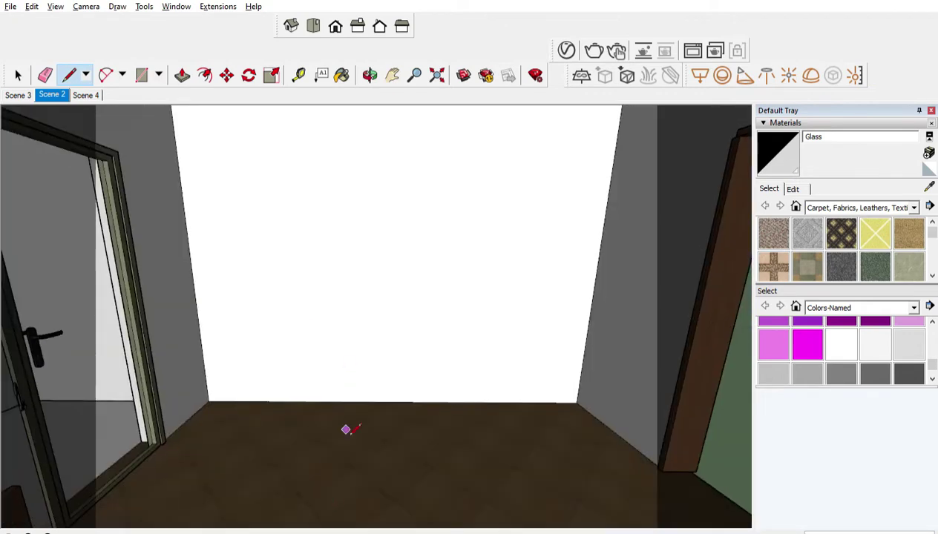
scroll(321, 471, "up", 2)
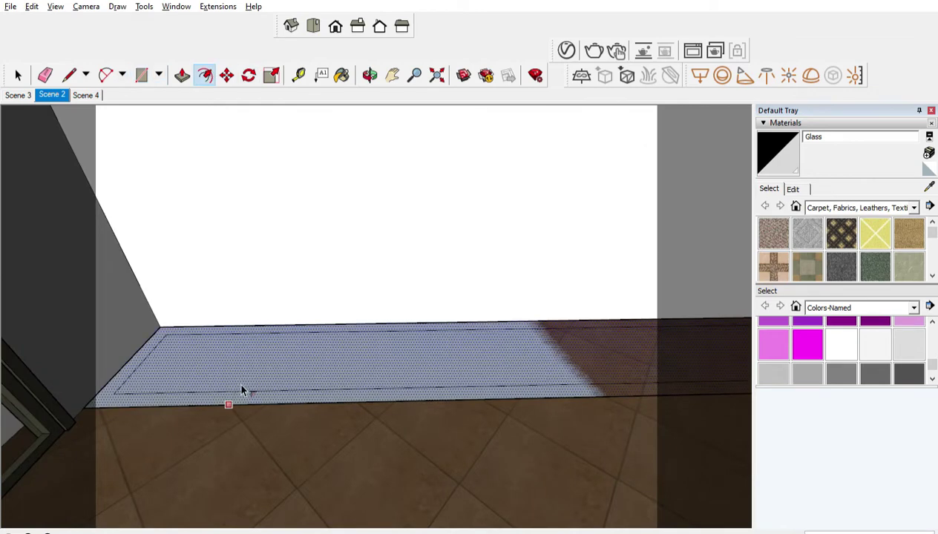
left_click(182, 75)
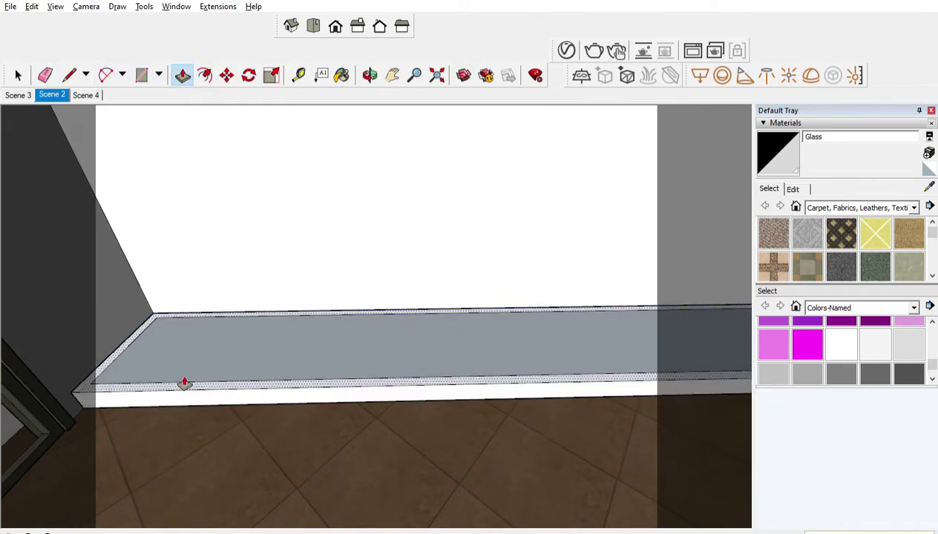
left_click_drag(184, 382, 180, 264)
key("l")
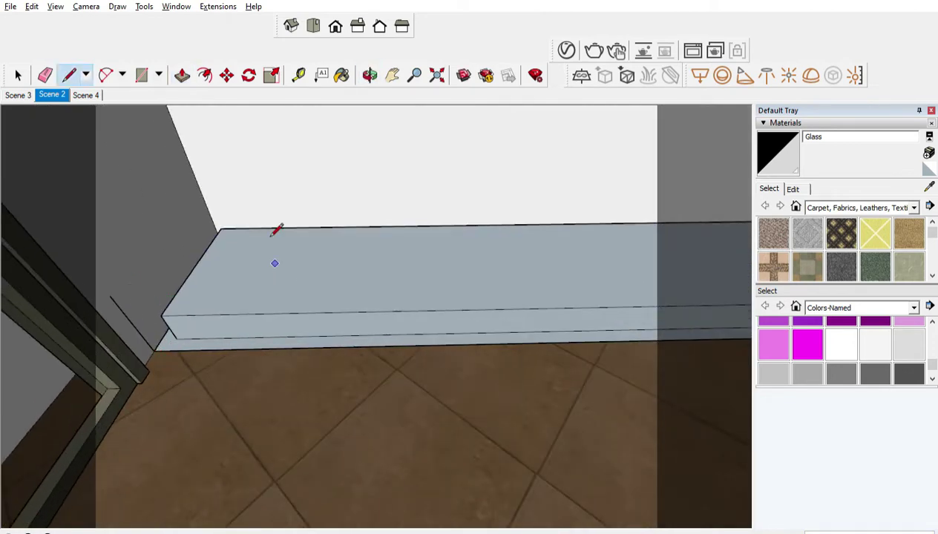
key("r")
middle_click_drag(444, 345, 371, 404)
key("p")
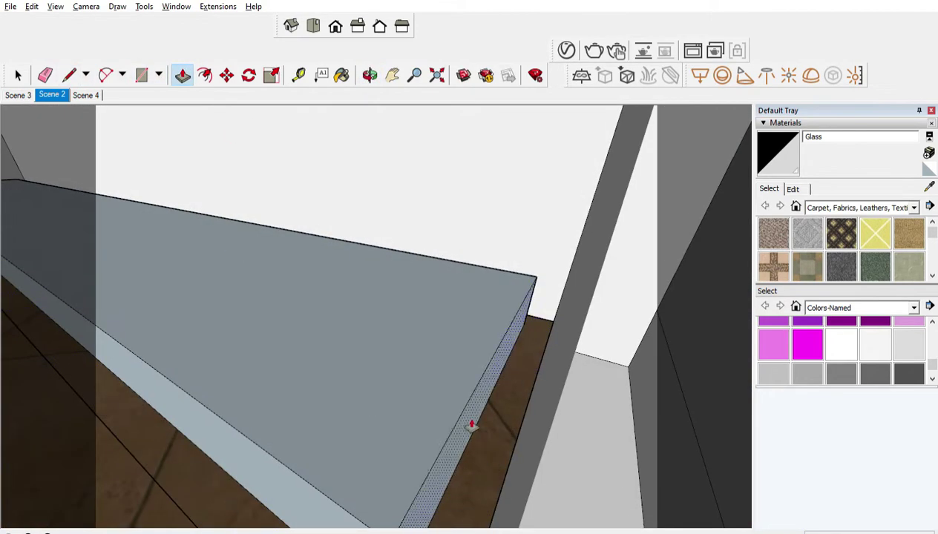
key("r")
middle_click_drag(388, 157, 550, 272)
key("p")
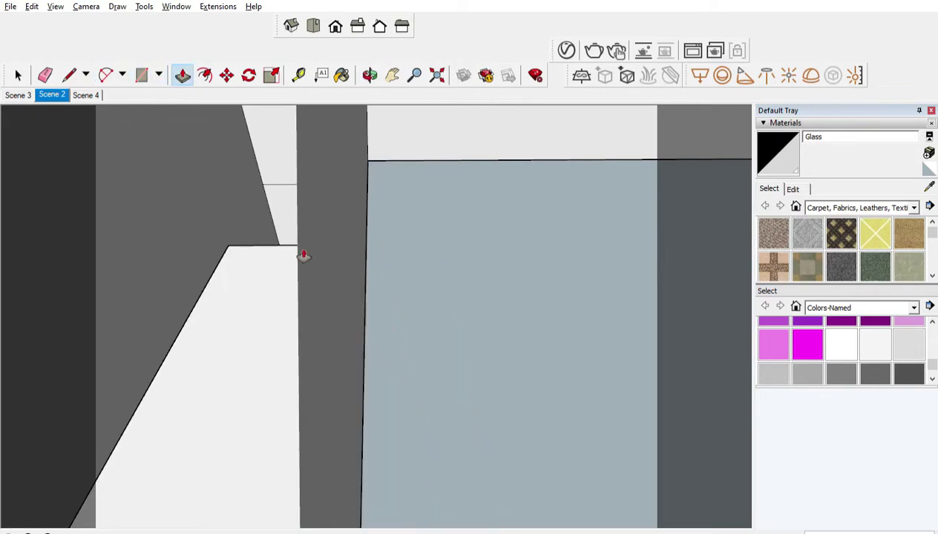
key("r")
middle_click_drag(303, 256, 582, 172)
left_click(52, 95)
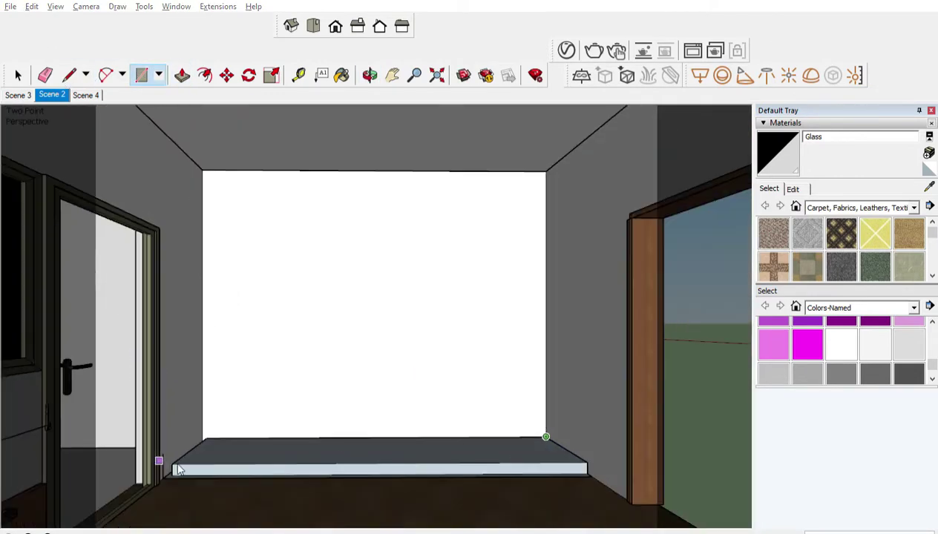
Step: Raise the plinth's top face into a long white base cabinet block
scroll(179, 469, "up", 2)
scroll(186, 454, "up", 3)
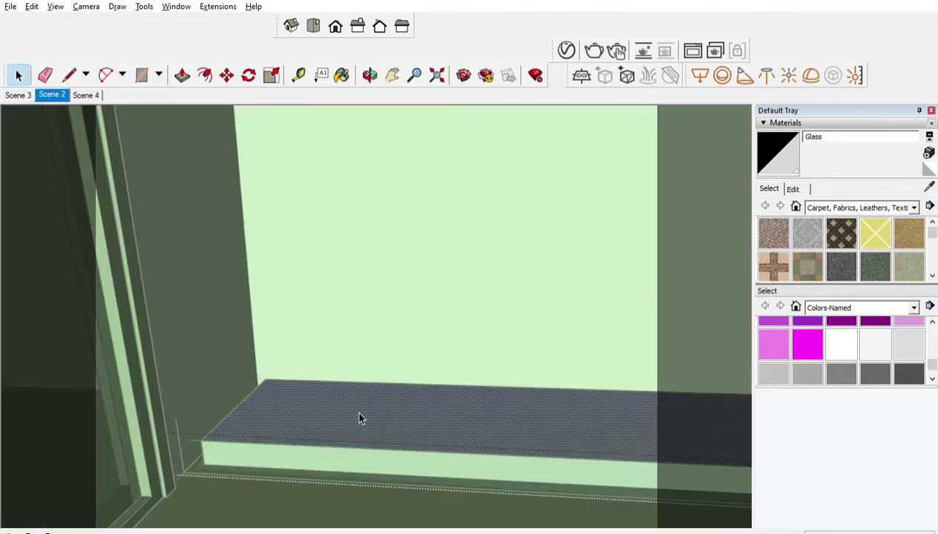
key("p")
left_click_drag(358, 417, 364, 361)
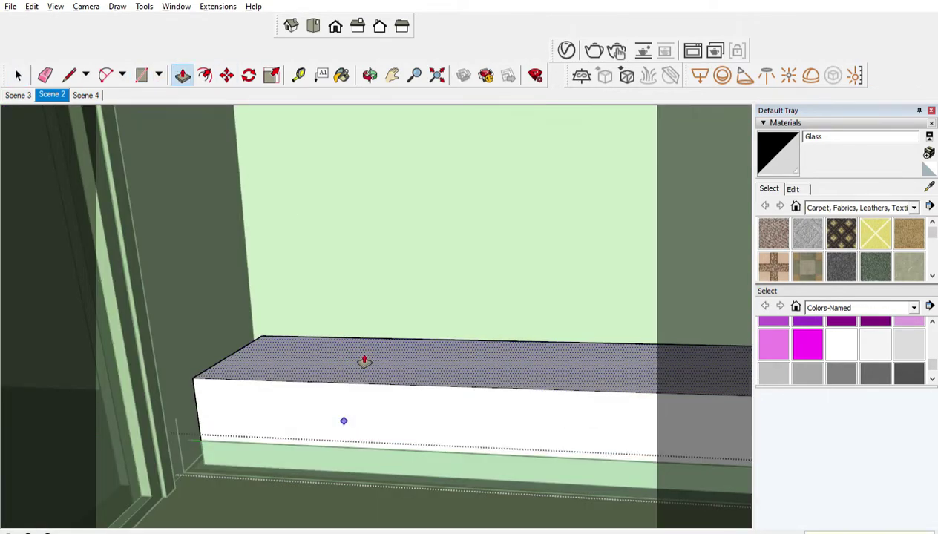
scroll(304, 403, "up", 3)
scroll(253, 436, "up", 2)
scroll(299, 373, "up", 2)
scroll(213, 416, "up", 2)
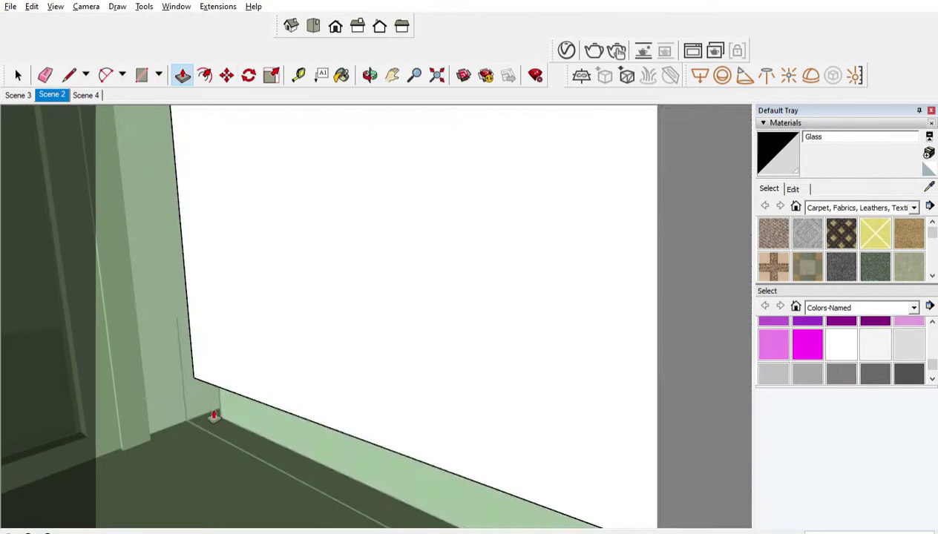
scroll(213, 415, "up", 2)
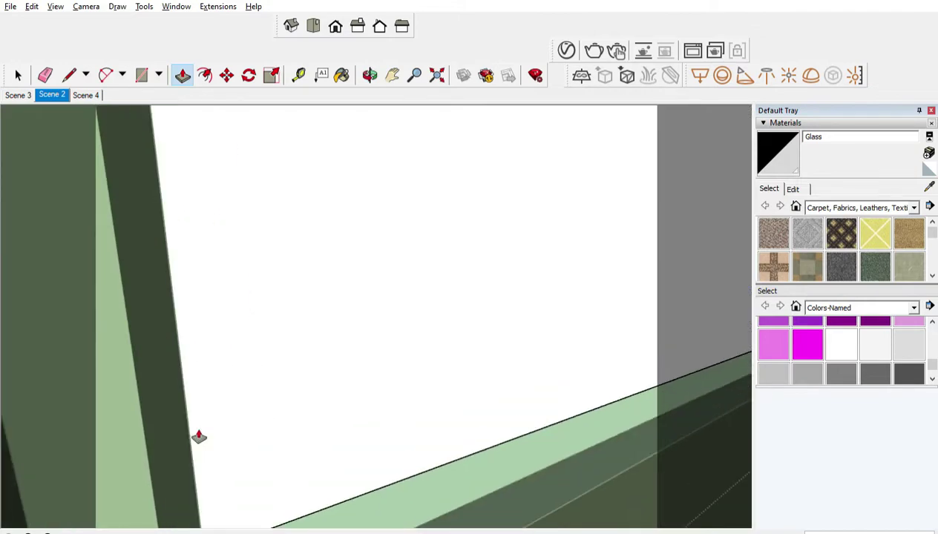
mouse_move(199, 437)
middle_mouse_down()
mouse_move(293, 442)
mouse_move(346, 400)
mouse_move(335, 372)
mouse_move(371, 269)
middle_mouse_up()
key("space")
Step: Split the cabinet front into five sections, halving the middle two into drawers, plus a top-left square
key("l")
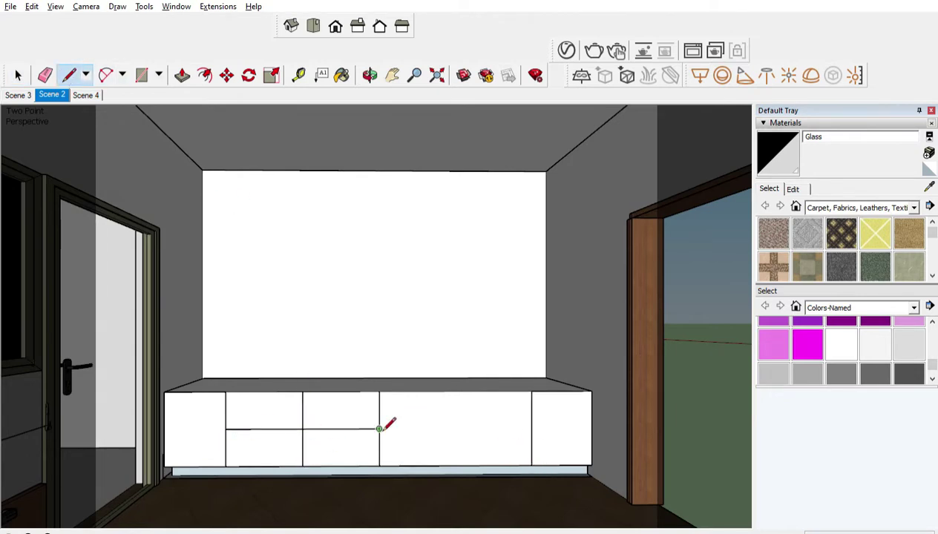
scroll(253, 375, "up", 5)
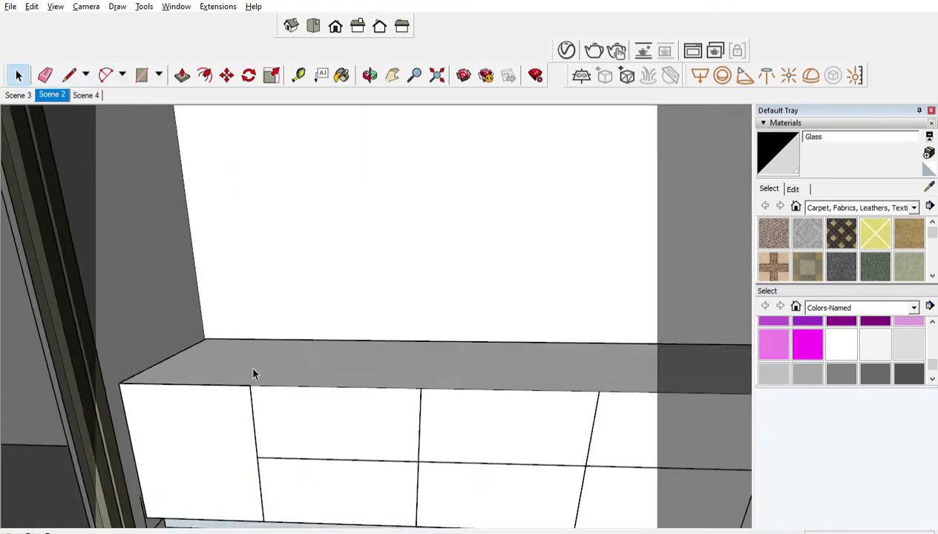
mouse_move(468, 417)
middle_mouse_down()
mouse_move(502, 402)
mouse_move(365, 390)
middle_mouse_up()
key("r")
scroll(298, 367, "up", 2)
middle_click_drag(406, 451, 205, 359)
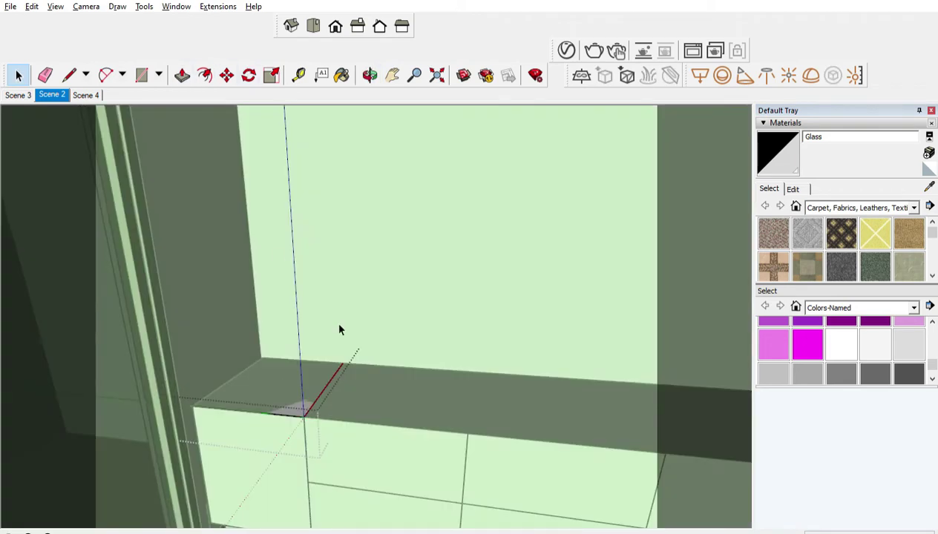
Step: Extrude the corner square into a tall column and erase its extra vertical edge
left_click_drag(308, 406, 204, 188)
key("space")
mouse_move(203, 188)
middle_mouse_down()
mouse_move(423, 377)
mouse_move(737, 409)
mouse_move(415, 438)
middle_mouse_up()
double_click(415, 437)
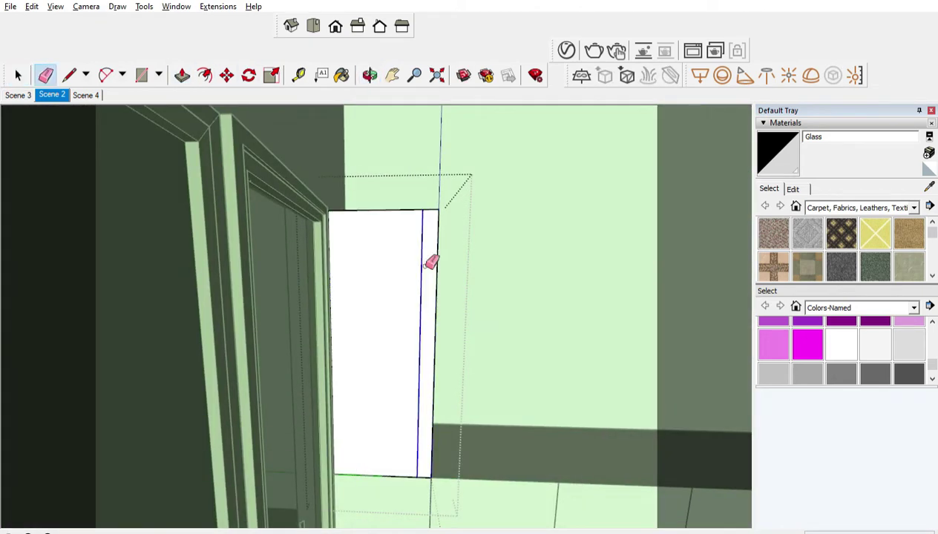
left_click(431, 263)
key("space")
Step: Orbit around the new column to a frontal view of the cabinets
scroll(314, 262, "up", 3)
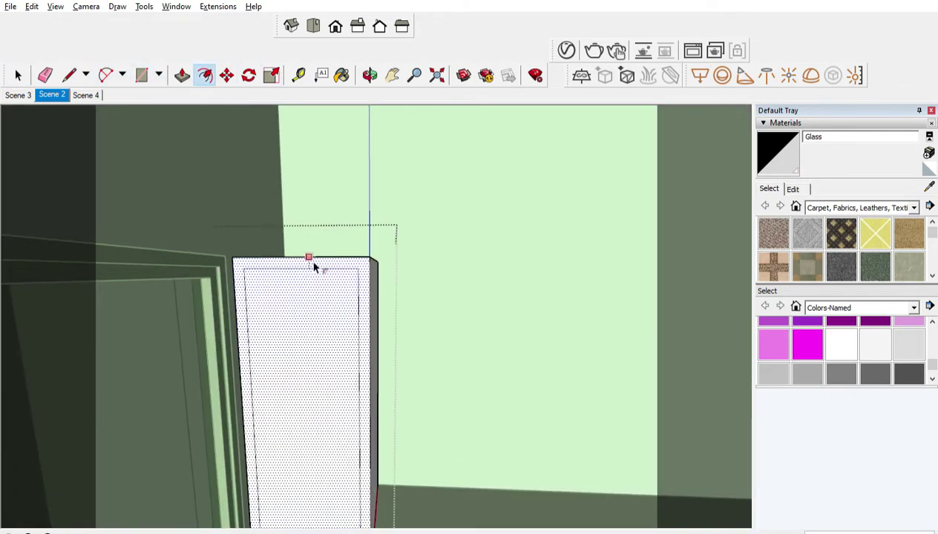
mouse_move(313, 262)
middle_mouse_down()
mouse_move(308, 243)
mouse_move(201, 126)
mouse_move(230, 233)
mouse_move(294, 214)
mouse_move(240, 245)
middle_mouse_up()
key("l")
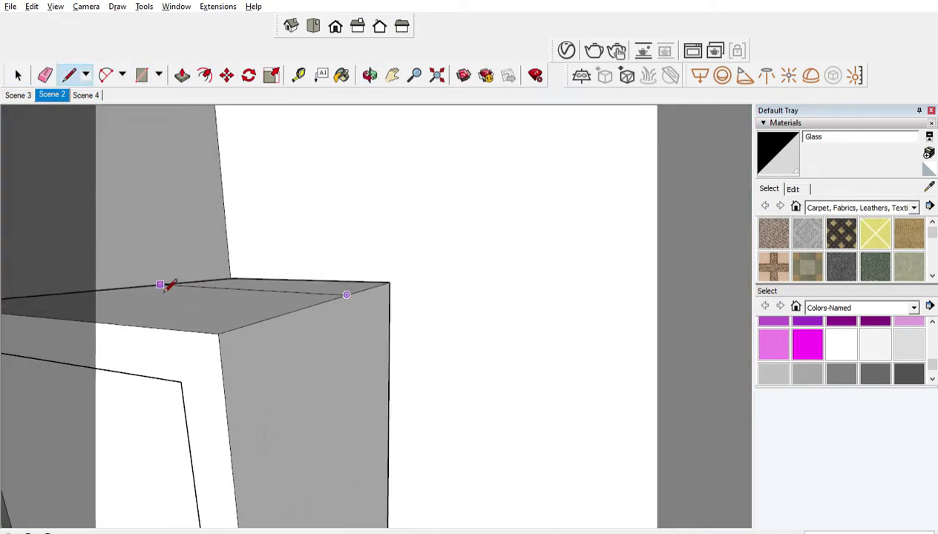
key("r")
scroll(168, 282, "down", 5)
scroll(239, 289, "up", 5)
mouse_move(238, 265)
middle_mouse_down()
mouse_move(452, 237)
mouse_move(268, 239)
mouse_move(398, 341)
mouse_move(440, 402)
mouse_move(334, 357)
mouse_move(186, 319)
mouse_move(164, 262)
mouse_move(498, 276)
mouse_move(139, 71)
middle_mouse_up()
key("e")
key("r")
scroll(293, 351, "up", 3)
key("p")
scroll(158, 327, "up", 2)
key("space")
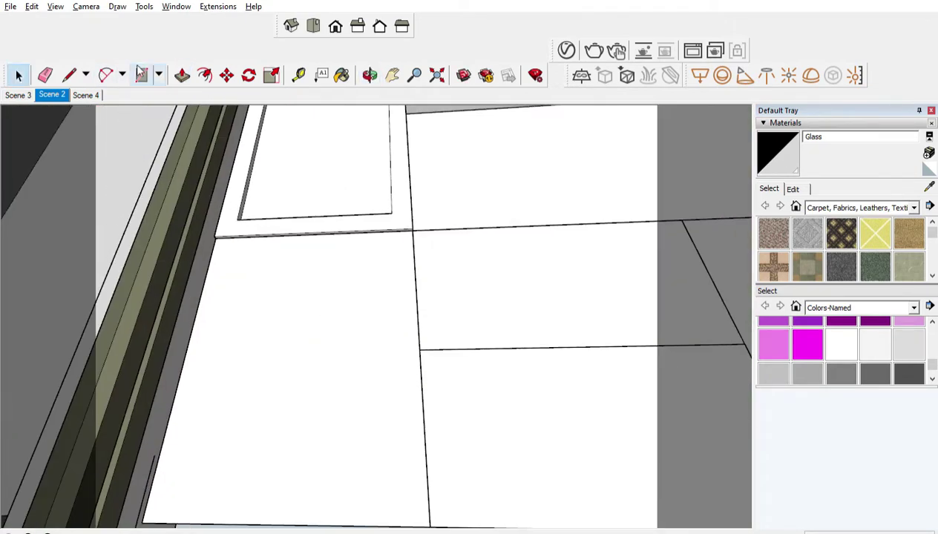
Step: Draw a rectangle on the first door panel's front
key("p")
mouse_move(360, 192)
middle_mouse_down()
mouse_move(243, 324)
mouse_move(273, 334)
mouse_move(247, 293)
mouse_move(320, 436)
middle_mouse_up()
key("r")
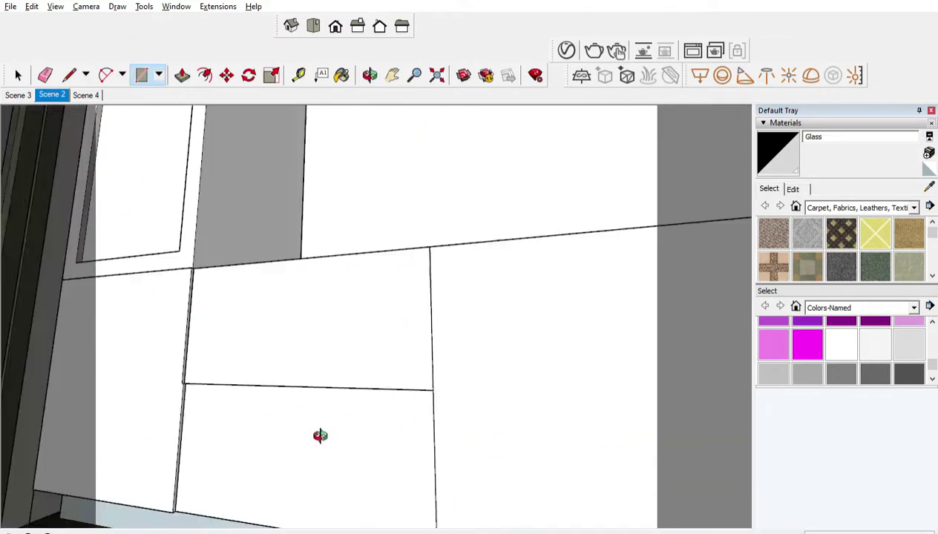
scroll(320, 436, "up", 2)
mouse_move(33, 64)
middle_mouse_down()
mouse_move(184, 357)
mouse_move(168, 264)
mouse_move(209, 274)
middle_mouse_up()
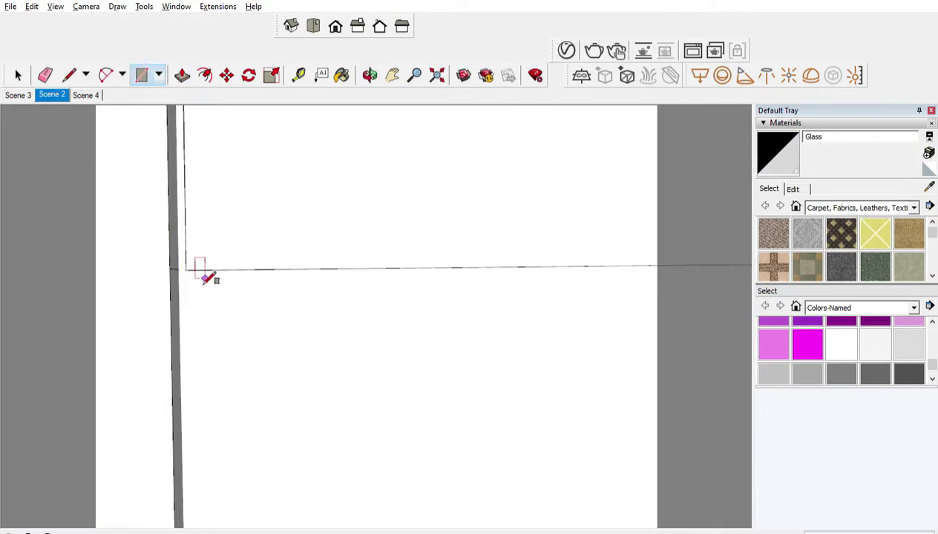
left_click(149, 219)
left_click(496, 379)
middle_click_drag(497, 380, 178, 119)
key("p")
Step: Draw a rectangle on the upper drawer and Push/Pull it out to give it depth
mouse_move(161, 359)
middle_mouse_down()
mouse_move(261, 308)
mouse_move(222, 284)
mouse_move(176, 186)
middle_mouse_up()
key("l")
mouse_move(255, 292)
middle_mouse_down()
mouse_move(631, 295)
mouse_move(613, 267)
middle_mouse_up()
mouse_move(163, 278)
middle_mouse_down()
mouse_move(454, 365)
mouse_move(419, 326)
middle_mouse_up()
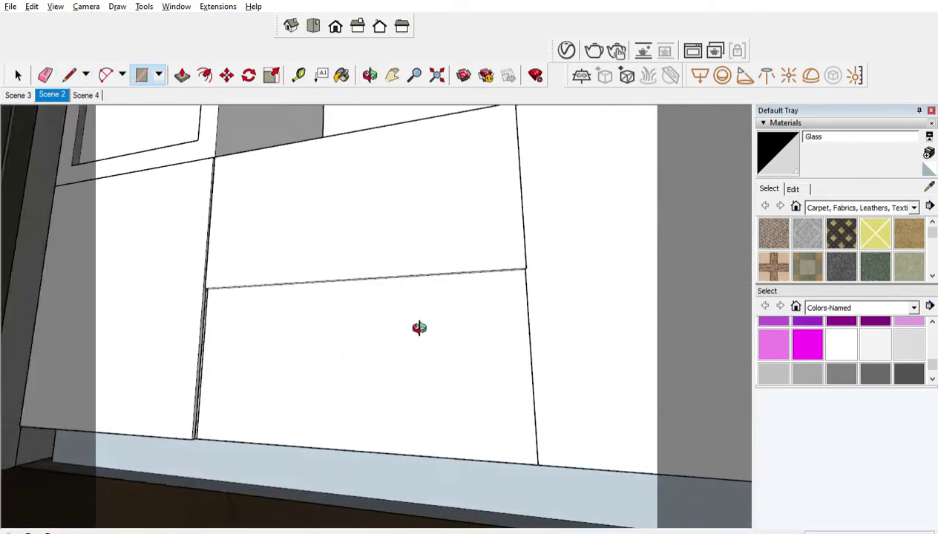
key("p")
mouse_move(250, 352)
middle_mouse_down()
mouse_move(398, 345)
mouse_move(507, 274)
mouse_move(486, 290)
middle_mouse_up()
key("r")
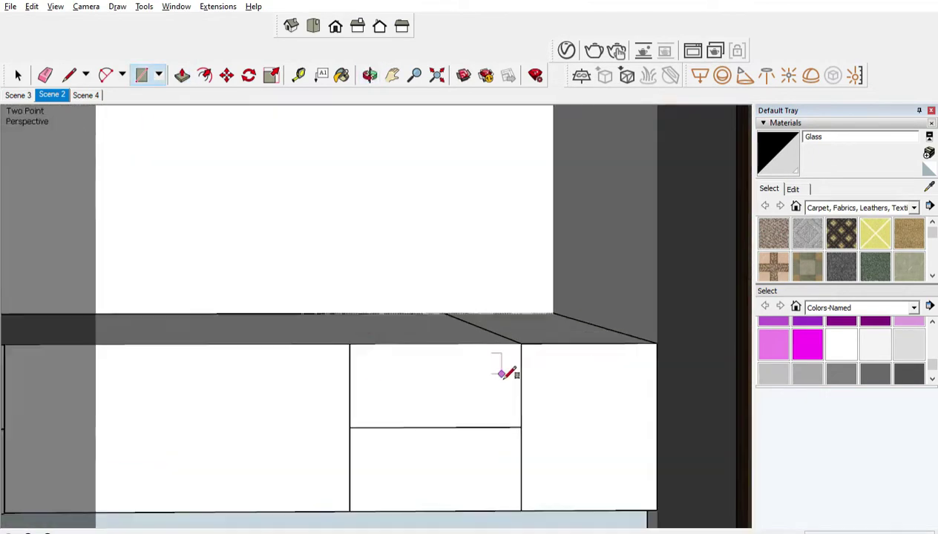
left_click(512, 345)
scroll(540, 195, "down", 2)
left_click(608, 449)
mouse_move(608, 449)
middle_mouse_down()
mouse_move(335, 104)
mouse_move(411, 297)
mouse_move(398, 335)
mouse_move(575, 312)
mouse_move(540, 334)
middle_mouse_up()
key("p")
scroll(575, 312, "up", 3)
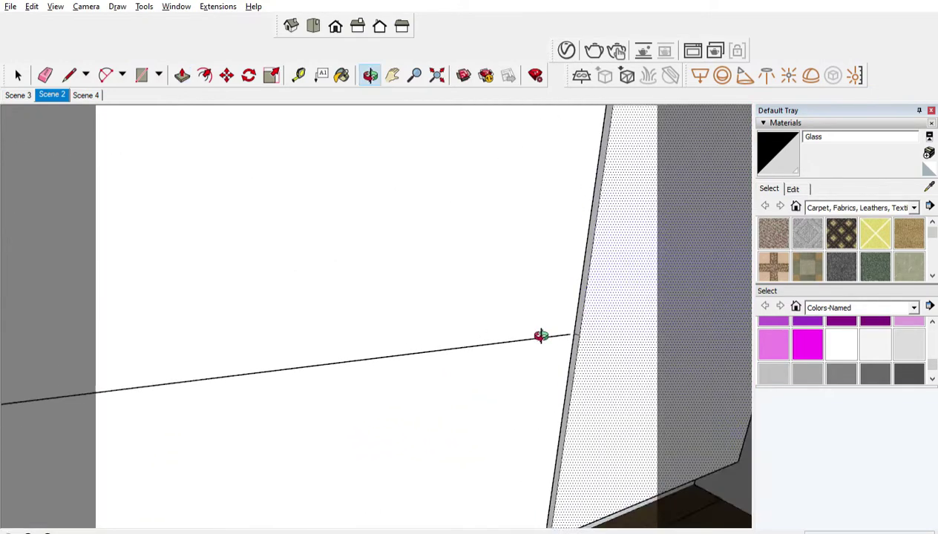
scroll(541, 335, "up", 2)
left_click(224, 250)
scroll(430, 289, "down", 2)
key("p")
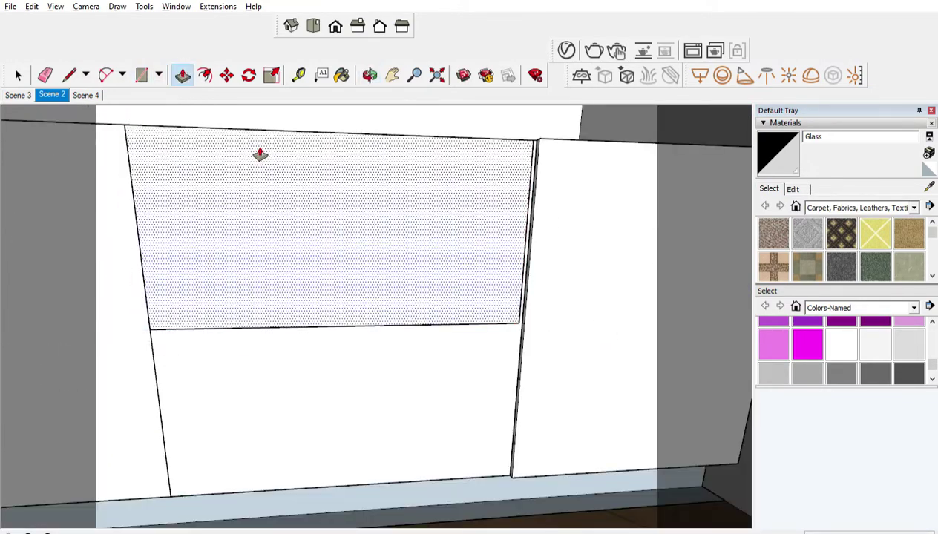
middle_click_drag(262, 153, 501, 308)
Step: Draw a rectangle on the lower drawer panel
scroll(501, 308, "up", 2)
middle_click_drag(171, 119, 182, 105)
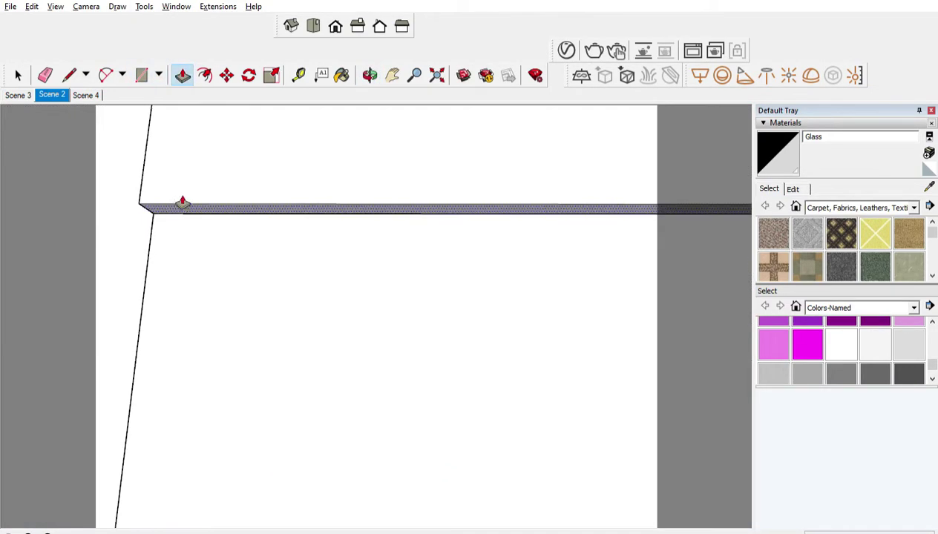
scroll(477, 391, "down", 2)
mouse_move(478, 391)
middle_mouse_down()
mouse_move(561, 404)
mouse_move(507, 409)
middle_mouse_up()
key("p")
scroll(475, 241, "up", 2)
mouse_move(475, 241)
middle_mouse_down()
mouse_move(504, 324)
mouse_move(500, 385)
middle_mouse_up()
scroll(500, 385, "up", 2)
key("r")
left_click(239, 317)
mouse_move(239, 318)
middle_mouse_down()
mouse_move(195, 268)
mouse_move(436, 356)
mouse_move(505, 356)
mouse_move(454, 360)
middle_mouse_up()
left_click(435, 357)
Step: Draw a narrow upright rectangle on the tall unit's lower door panel
key("p")
scroll(345, 319, "up", 3)
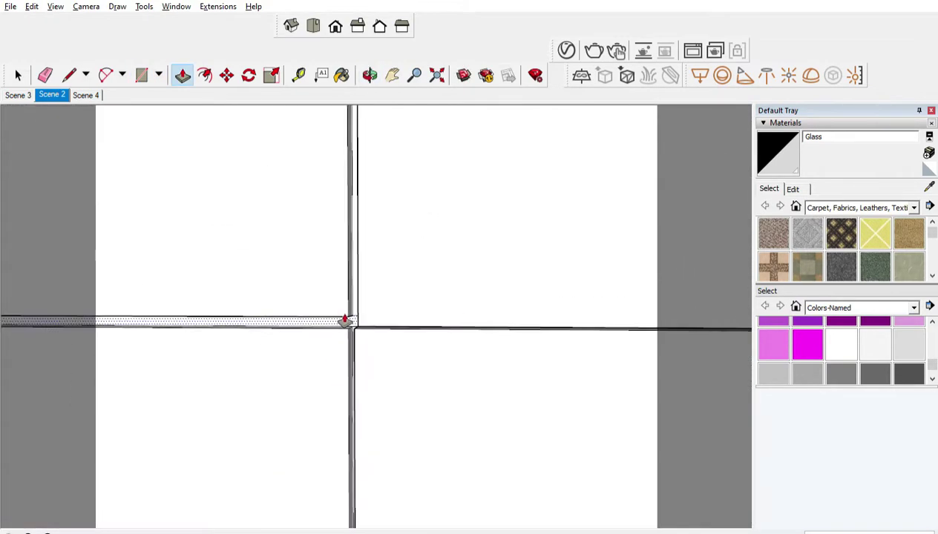
scroll(340, 369, "up", 2)
scroll(340, 370, "down", 2)
scroll(335, 397, "down", 3)
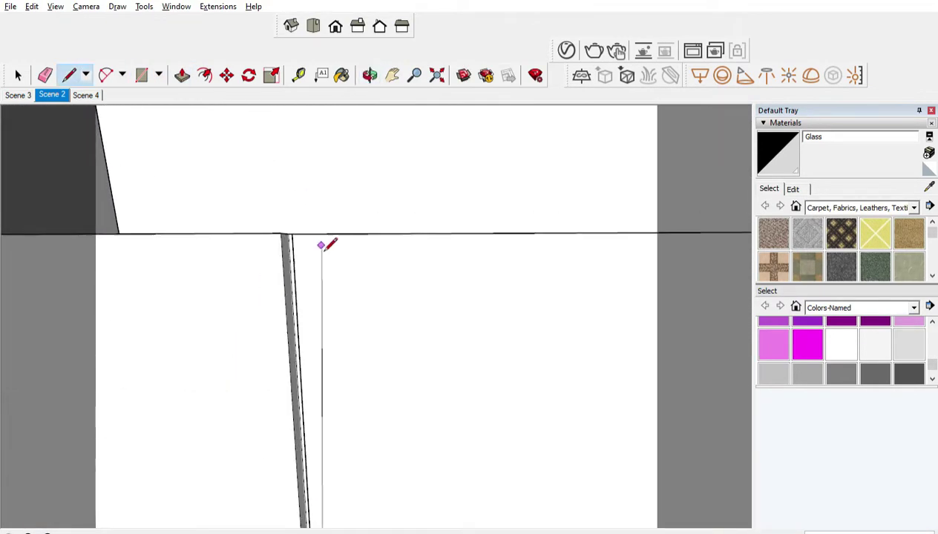
scroll(324, 245, "down", 3)
scroll(287, 245, "down", 1)
left_click(251, 252)
scroll(580, 256, "down", 2)
key("r")
scroll(142, 260, "up", 3)
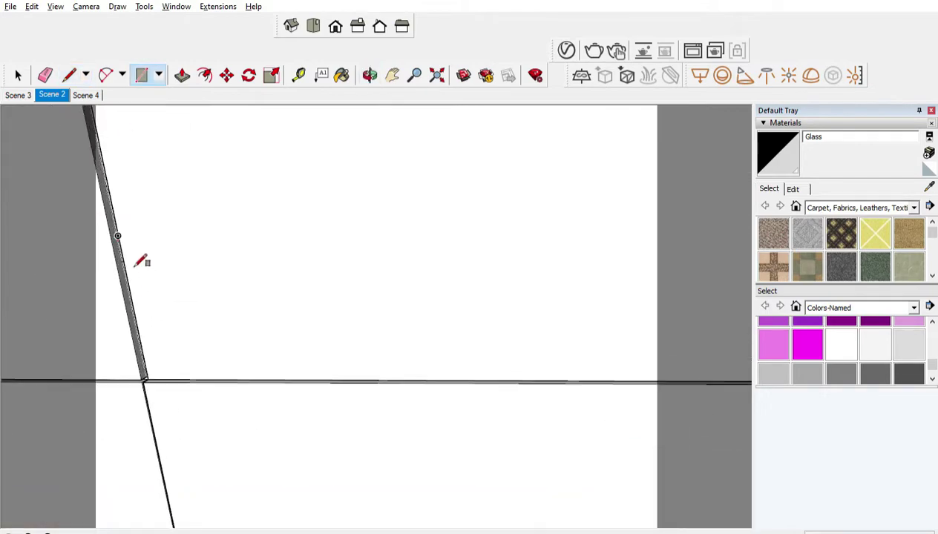
left_click(142, 260)
mouse_move(143, 260)
middle_mouse_down()
mouse_move(236, 314)
mouse_move(354, 315)
mouse_move(395, 302)
mouse_move(335, 334)
mouse_move(477, 335)
mouse_move(428, 321)
mouse_move(555, 335)
mouse_move(356, 320)
mouse_move(209, 342)
mouse_move(145, 232)
mouse_move(67, 211)
mouse_move(404, 326)
mouse_move(477, 313)
middle_mouse_up()
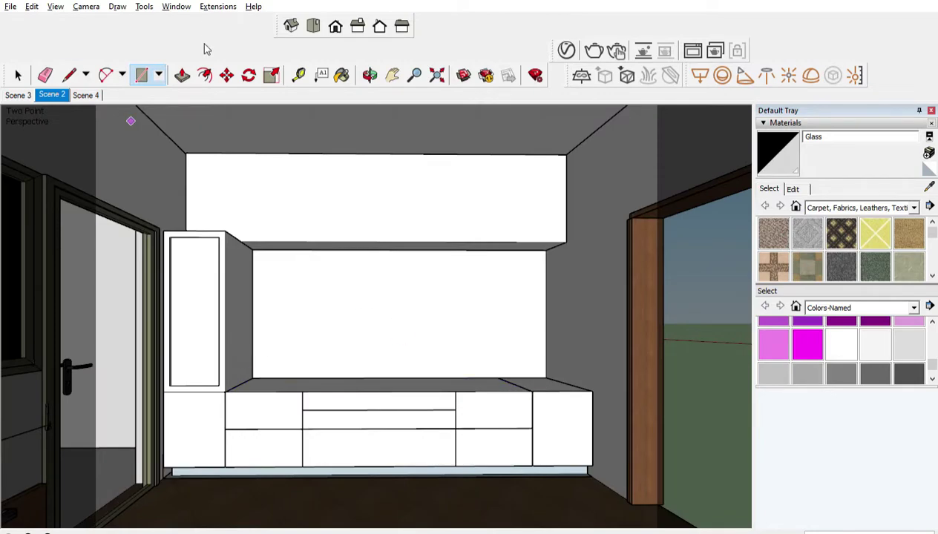
scroll(289, 383, "down", 2)
Step: Select the L-shaped handle outline on the lower door and scale it
scroll(191, 282, "up", 5)
middle_click_drag(190, 283, 319, 266)
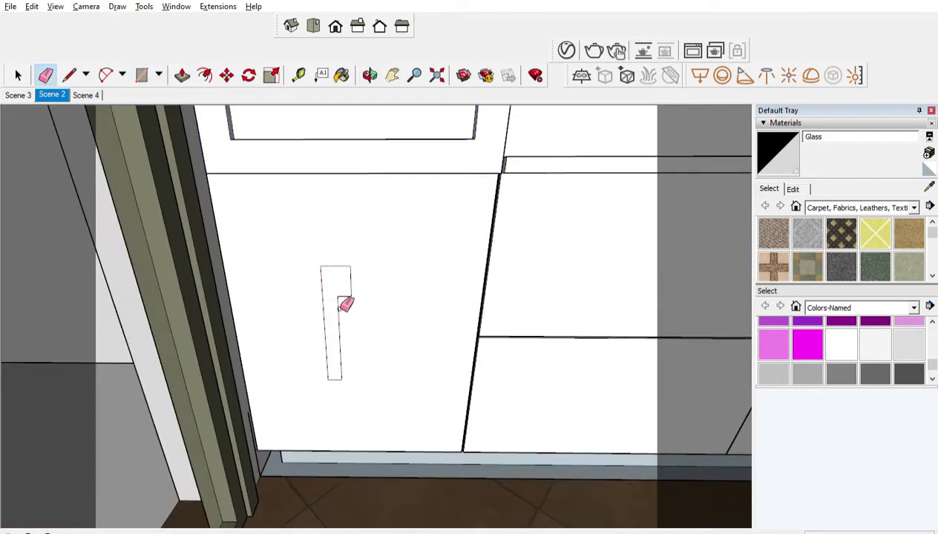
middle_click_drag(343, 305, 99, 207)
key("space")
double_click(326, 334)
mouse_move(436, 360)
middle_mouse_down()
mouse_move(341, 297)
mouse_move(454, 336)
mouse_move(223, 55)
middle_mouse_up()
left_click(227, 75)
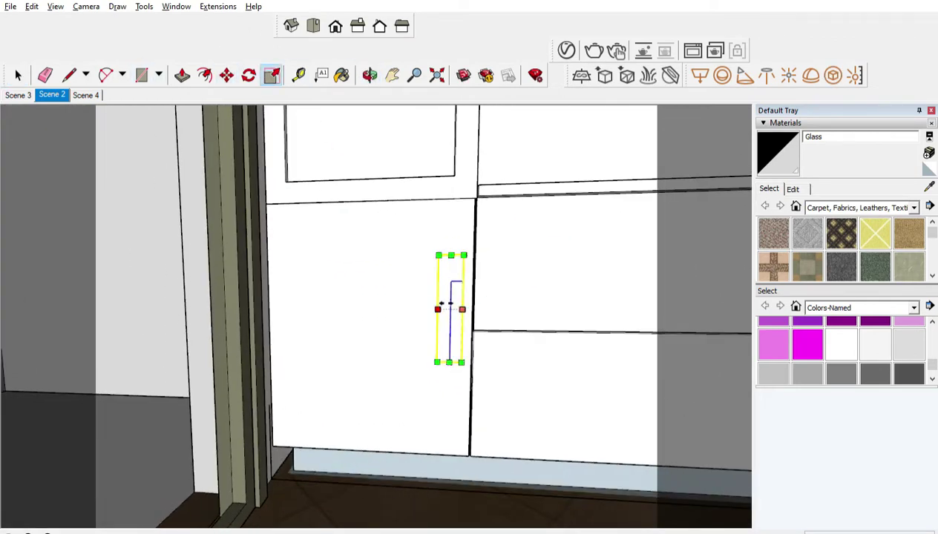
middle_click_drag(441, 346, 349, 207)
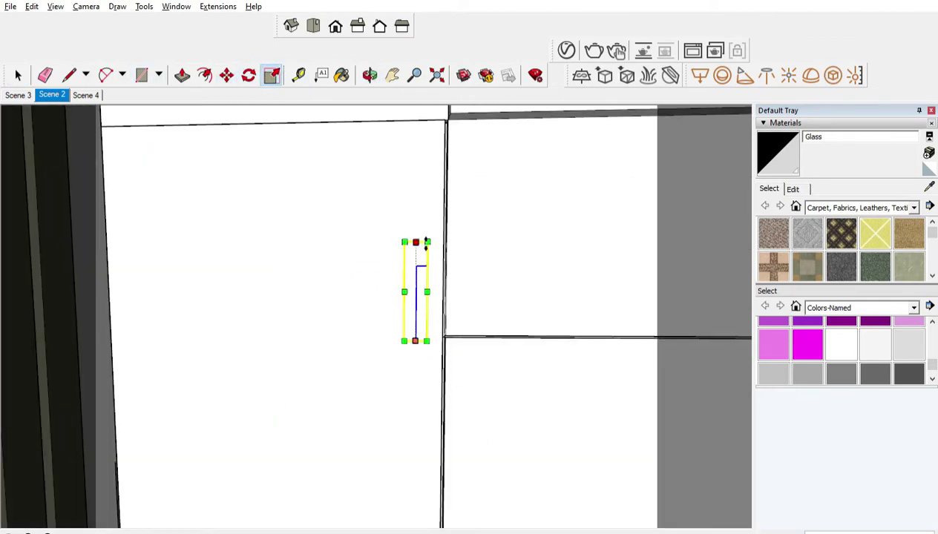
Step: Push/Pull the handle outline into a solid handle
key("space")
scroll(387, 350, "down", 3)
scroll(387, 283, "up", 3)
key("p")
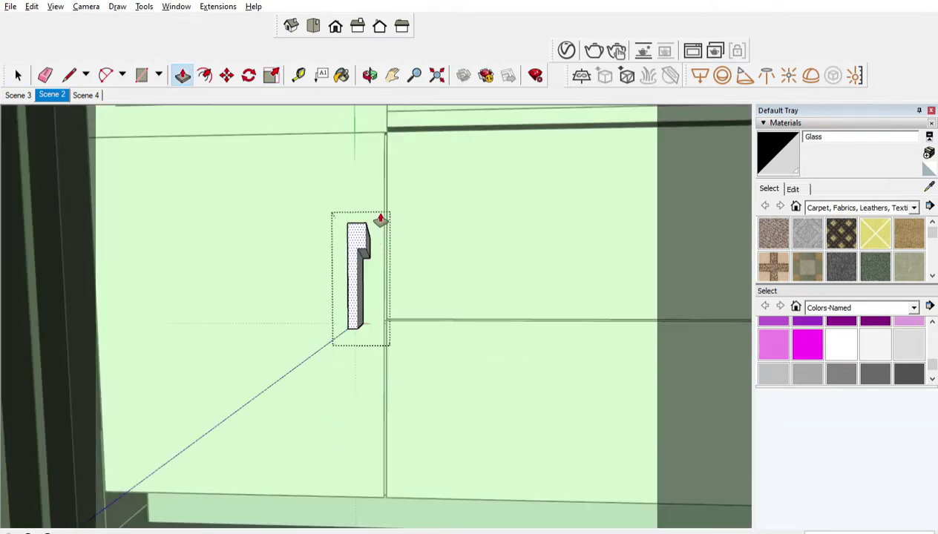
key("space")
scroll(379, 220, "down", 3)
key("l")
scroll(421, 320, "up", 5)
scroll(497, 255, "up", 3)
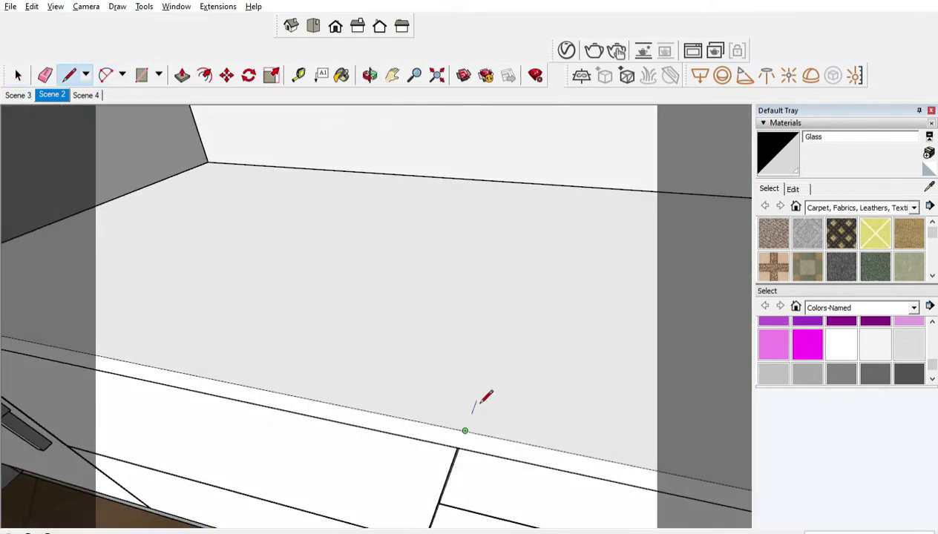
scroll(478, 405, "down", 3)
scroll(479, 192, "down", 2)
Step: Make the extruded handle into a component
middle_click_drag(439, 407, 472, 314)
scroll(610, 153, "up", 4)
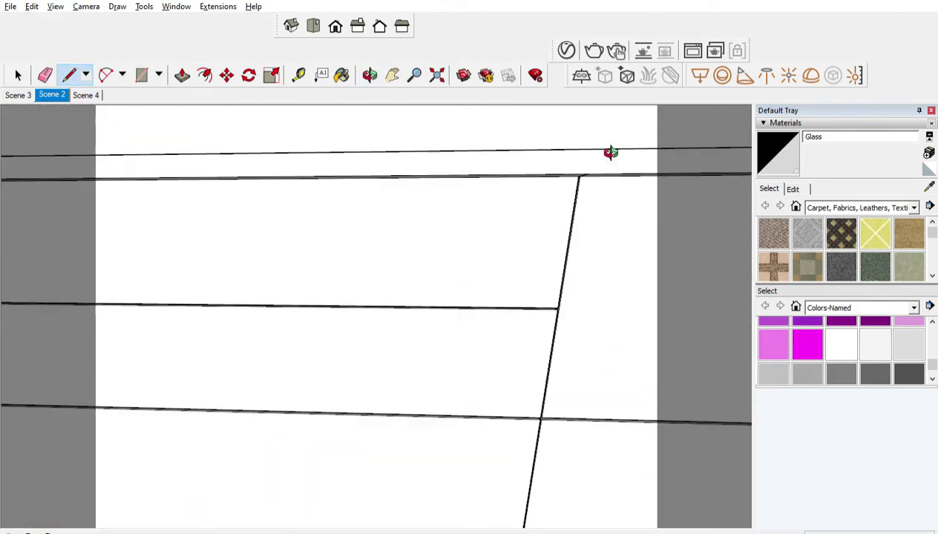
scroll(610, 153, "up", 3)
middle_click_drag(553, 150, 458, 373)
mouse_move(574, 249)
middle_mouse_down()
mouse_move(461, 346)
mouse_move(621, 264)
middle_mouse_up()
mouse_move(404, 163)
middle_mouse_down()
mouse_move(566, 272)
mouse_move(555, 392)
mouse_move(553, 173)
middle_mouse_up()
scroll(566, 273, "up", 3)
scroll(553, 173, "down", 3)
middle_click_drag(561, 321, 165, 77)
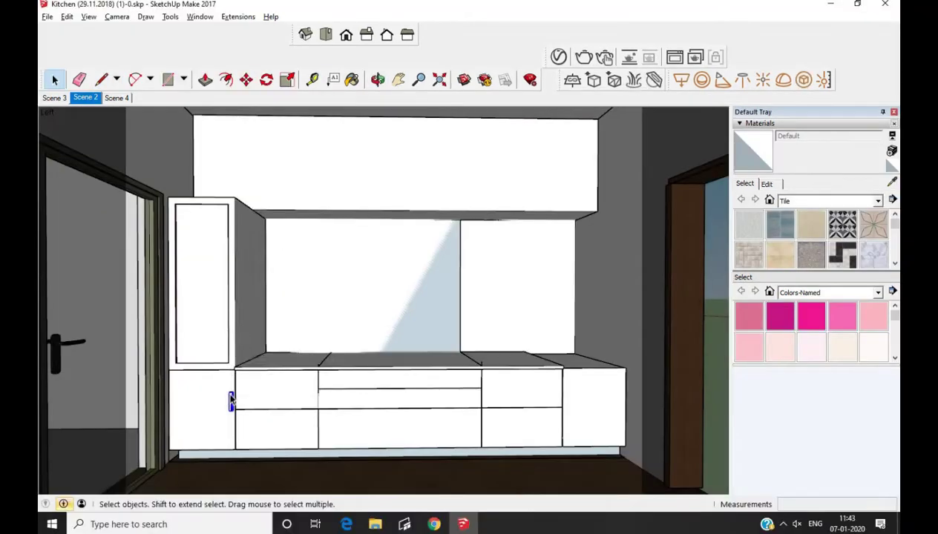
key("g")
key("Return")
Step: Copy the handle down onto the lower cabinet drawers
scroll(249, 370, "down", 3)
key("m")
key("ctrl")
left_click(328, 405)
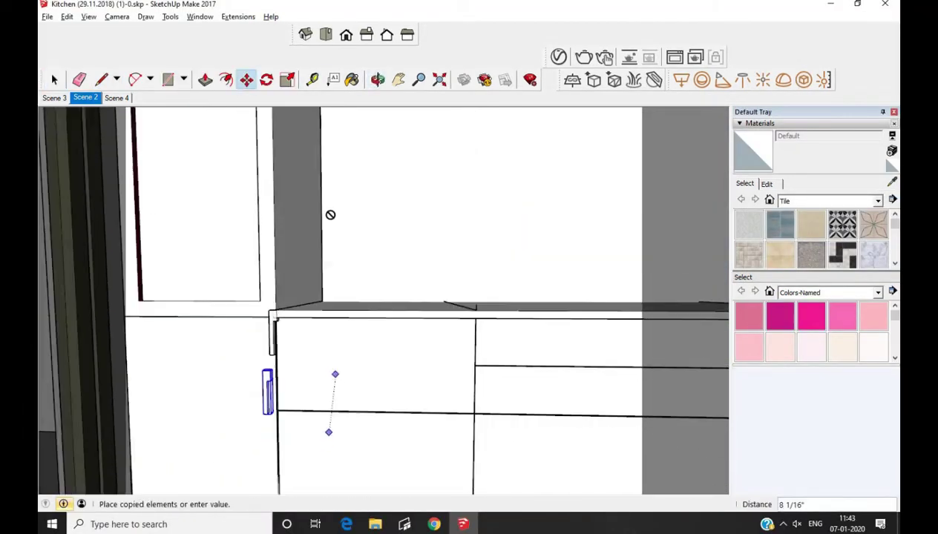
middle_click_drag(345, 172, 339, 319)
scroll(321, 331, "up", 3)
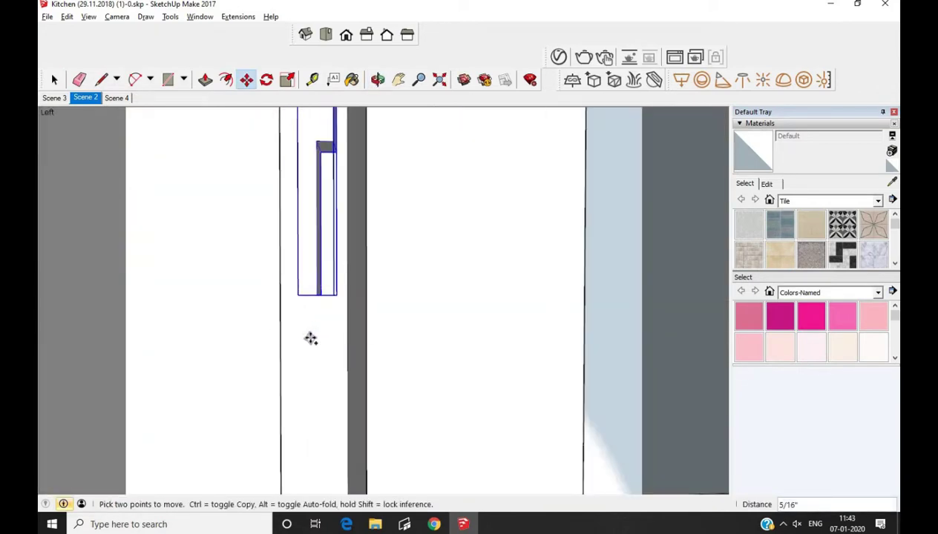
scroll(357, 338, "down", 3)
left_click(357, 337)
scroll(357, 338, "up", 1)
Step: Rotate the copied handle horizontal on the top drawer and flip it along two axes
key("q")
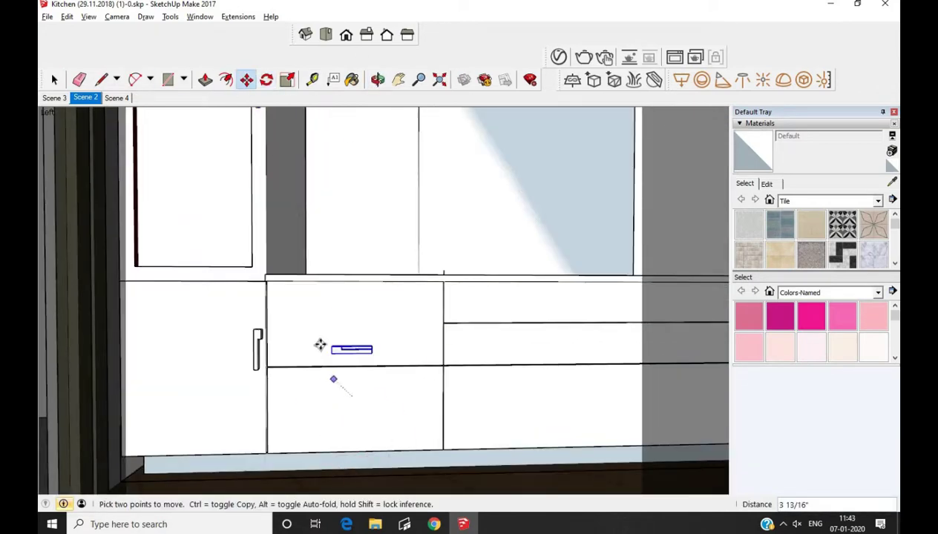
left_click(355, 293)
scroll(354, 293, "up", 1)
right_click(368, 317)
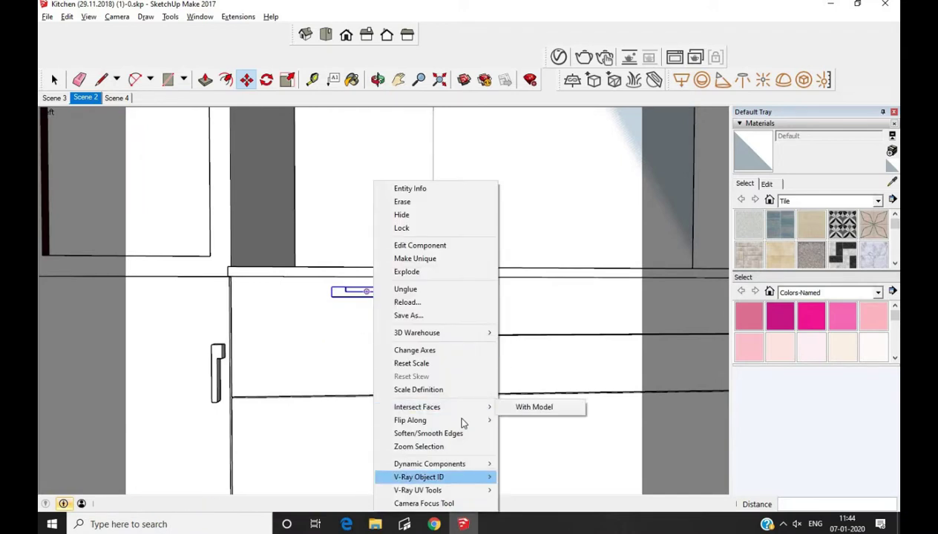
left_click(538, 420)
right_click(334, 319)
left_click(529, 431)
Step: Copy the horizontal handle onto the drawer below
key("m")
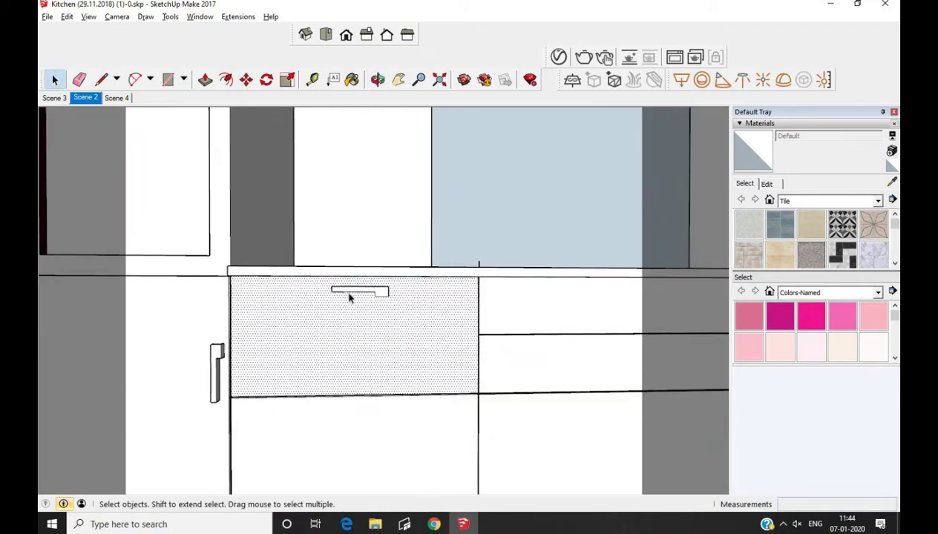
scroll(370, 320, "up", 1)
left_click(423, 430)
middle_click_drag(423, 431, 328, 400)
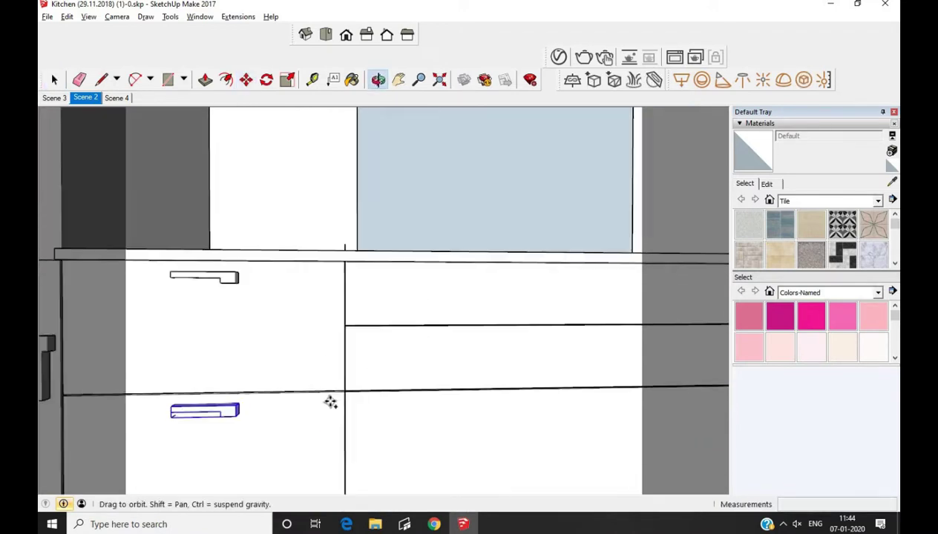
left_click(360, 432)
Step: Copy the handles across onto the right-hand drawers
middle_click_drag(511, 418, 560, 420)
key("m")
middle_click_drag(159, 356, 158, 306)
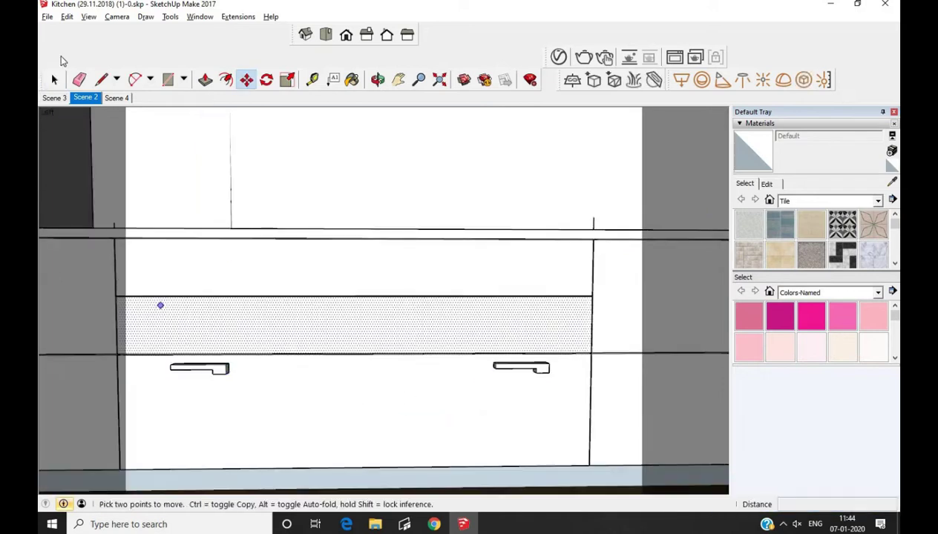
key("space")
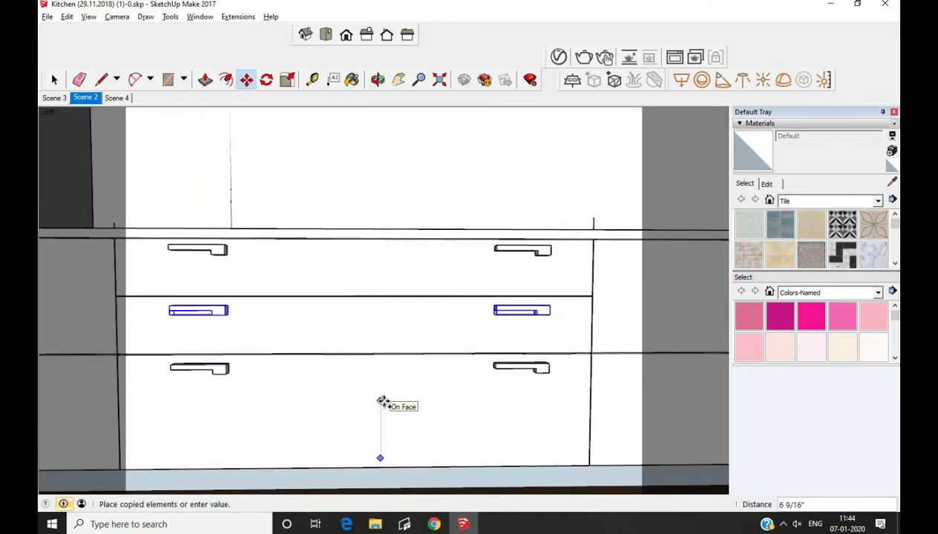
mouse_move(445, 334)
middle_mouse_down()
mouse_move(502, 331)
mouse_move(178, 384)
mouse_move(464, 385)
middle_mouse_up()
key("space")
left_click(464, 385, "ctrl")
scroll(555, 386, "down", 2)
left_click(554, 382)
Step: Turn the tall glass-front cabinet into a component
key("space")
middle_click_drag(554, 383, 160, 161)
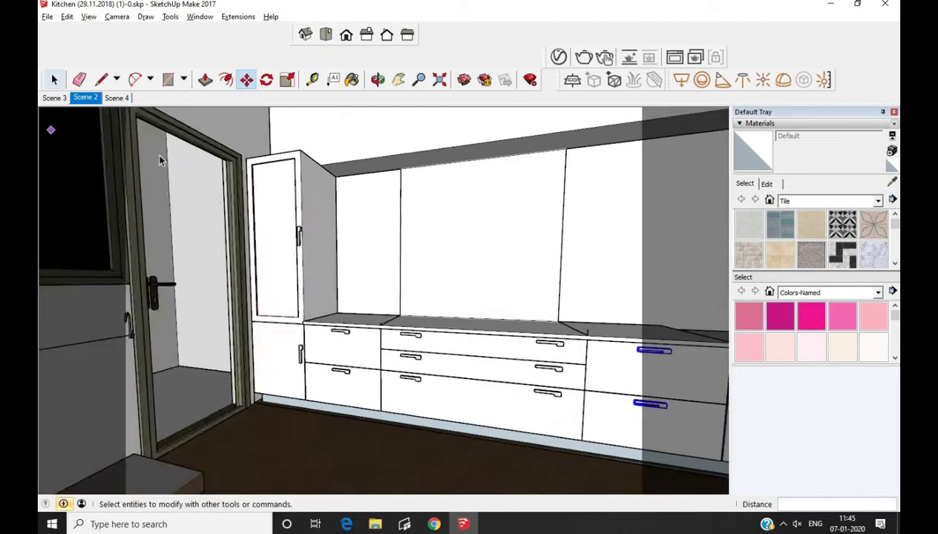
scroll(338, 205, "up", 3)
scroll(338, 205, "down", 1)
left_click(370, 238)
right_click(356, 245)
left_click(443, 338)
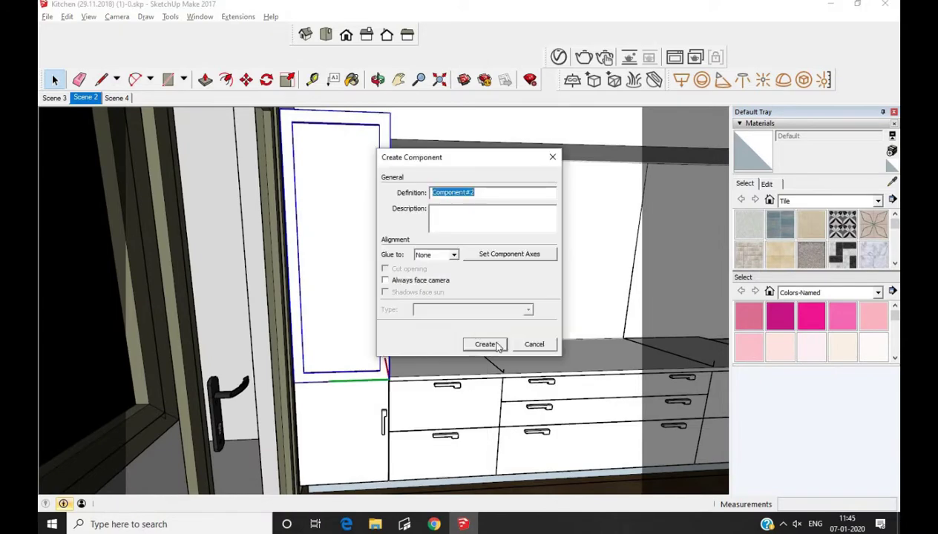
left_click(498, 347)
Step: Copy the tall cabinet to the right end of the storage wall
key("m")
left_click(372, 330)
key("ctrl")
middle_click_drag(372, 331, 358, 298)
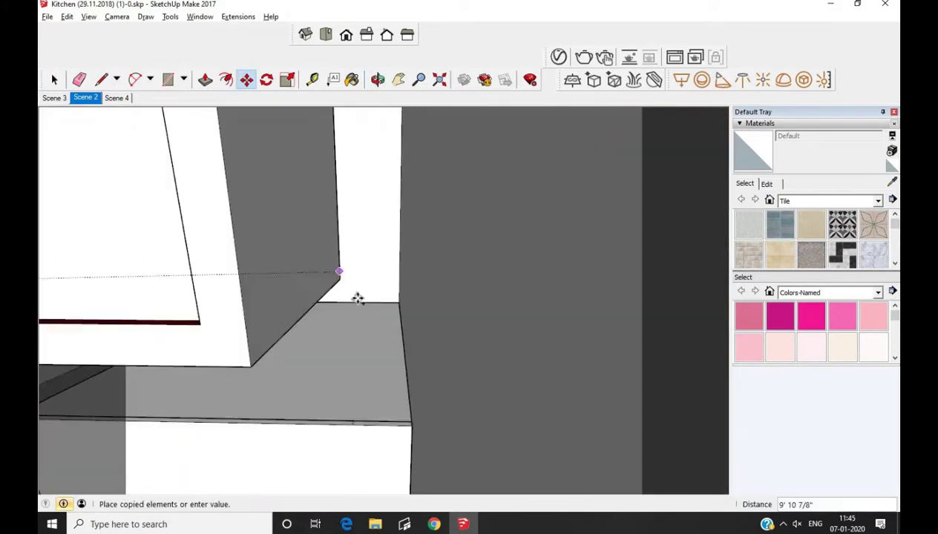
scroll(357, 298, "down", 3)
left_click(505, 326)
scroll(504, 326, "down", 3)
middle_click_drag(505, 326, 239, 252)
key("space")
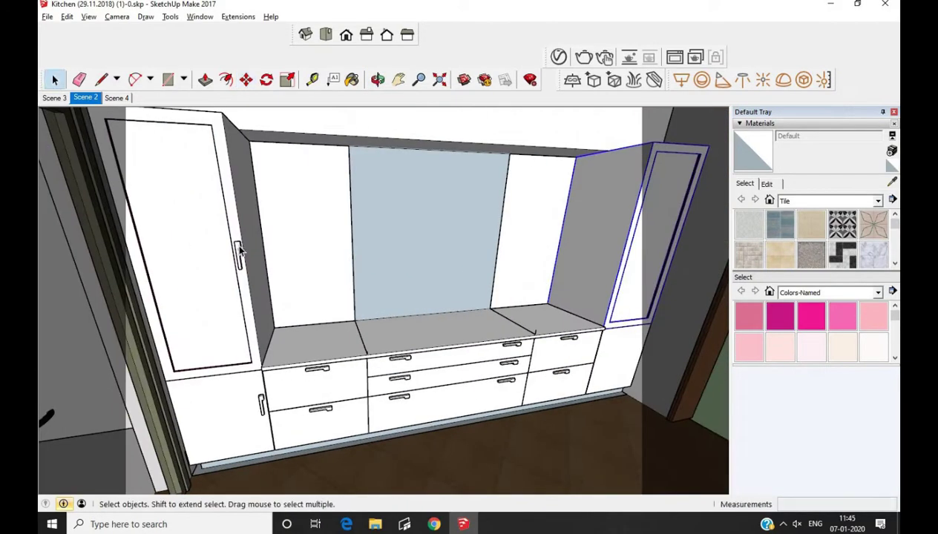
Step: Mirror the copied tall cabinet left to right so its handle matches
middle_click_drag(226, 200, 387, 227)
scroll(387, 226, "up", 2)
scroll(390, 236, "up", 2)
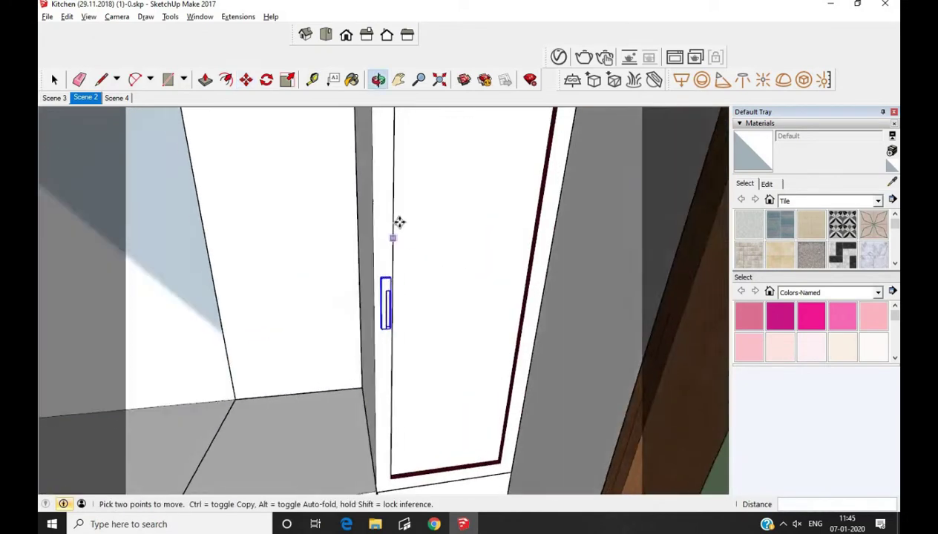
scroll(398, 220, "up", 2)
right_click(372, 330)
right_click(373, 319)
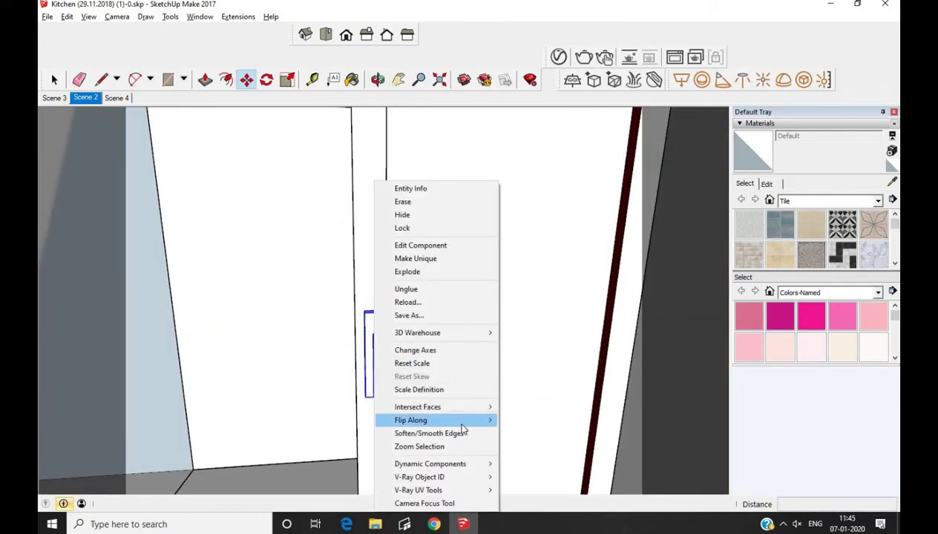
key("space")
mouse_move(441, 316)
middle_mouse_down()
mouse_move(435, 268)
mouse_move(488, 288)
mouse_move(55, 81)
middle_mouse_up()
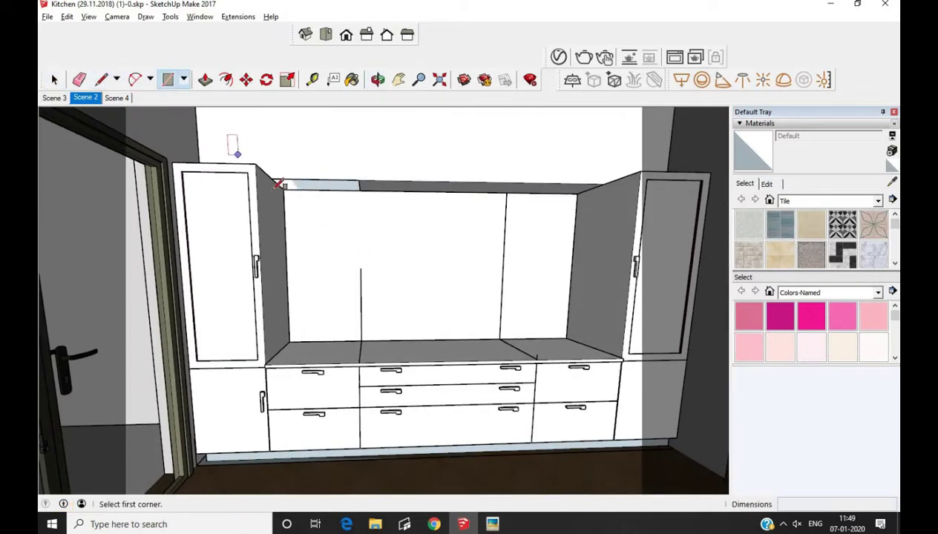
Step: Draw the tall narrow left opening on the upper cabinet front
mouse_move(279, 184)
middle_mouse_down()
mouse_move(373, 290)
mouse_move(341, 235)
middle_mouse_up()
key("space")
right_click(322, 216)
key("Escape")
key("r")
scroll(300, 192, "up", 3)
middle_click_drag(300, 192, 272, 174)
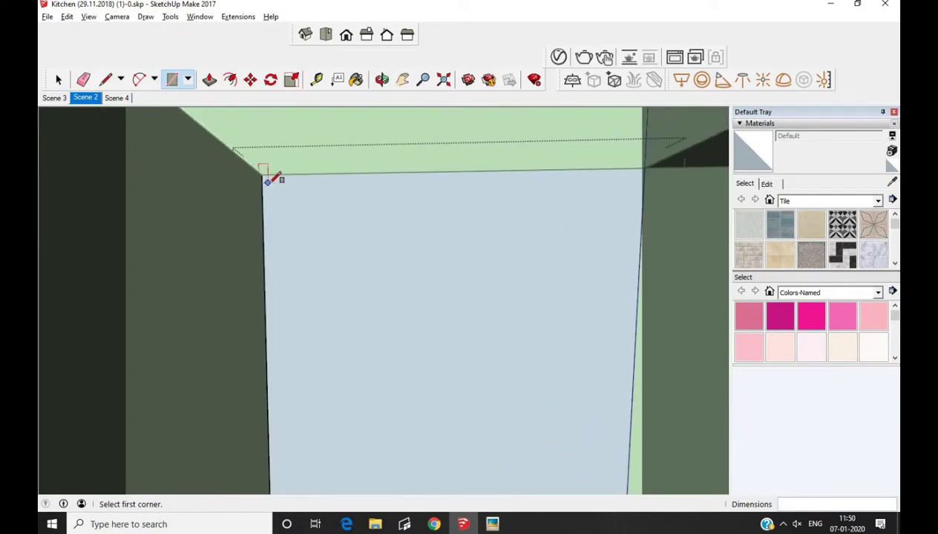
left_click(274, 191)
left_click(354, 439)
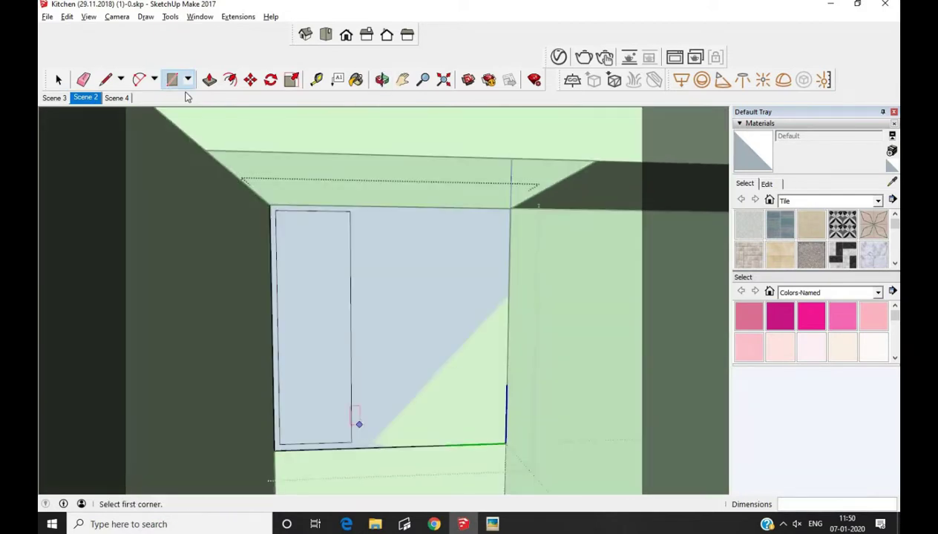
Step: Draw the two stacked right-hand openings on the cabinet front
middle_click_drag(350, 327, 351, 211)
key("r")
left_click(237, 118)
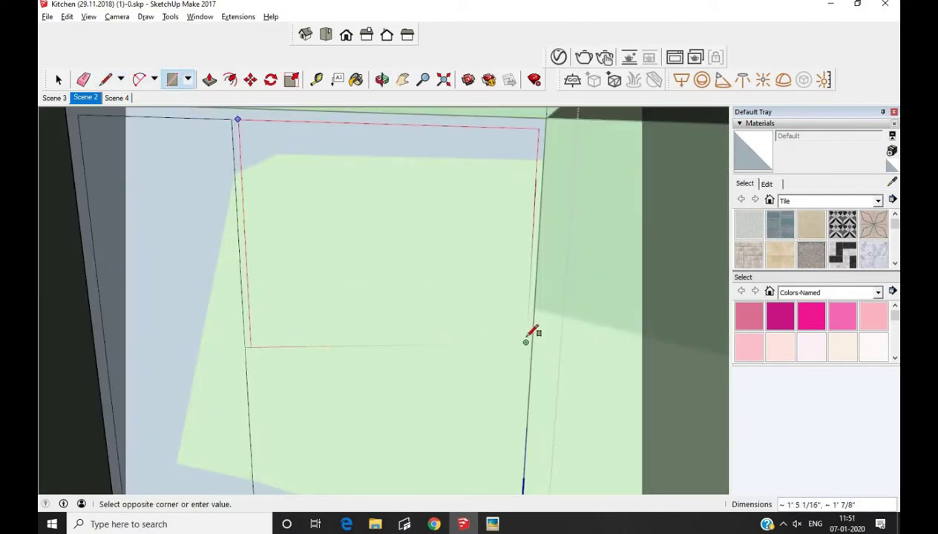
scroll(533, 333, "up", 1)
left_click(533, 333)
middle_click_drag(533, 333, 472, 284)
scroll(327, 310, "up", 2)
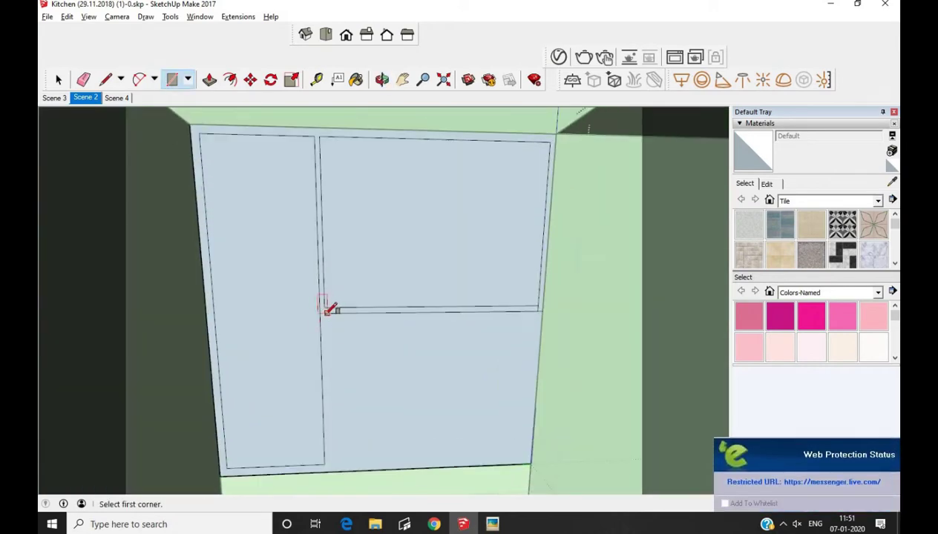
left_click(530, 310)
left_click(334, 457)
scroll(414, 189, "down", 2)
scroll(341, 275, "up", 2)
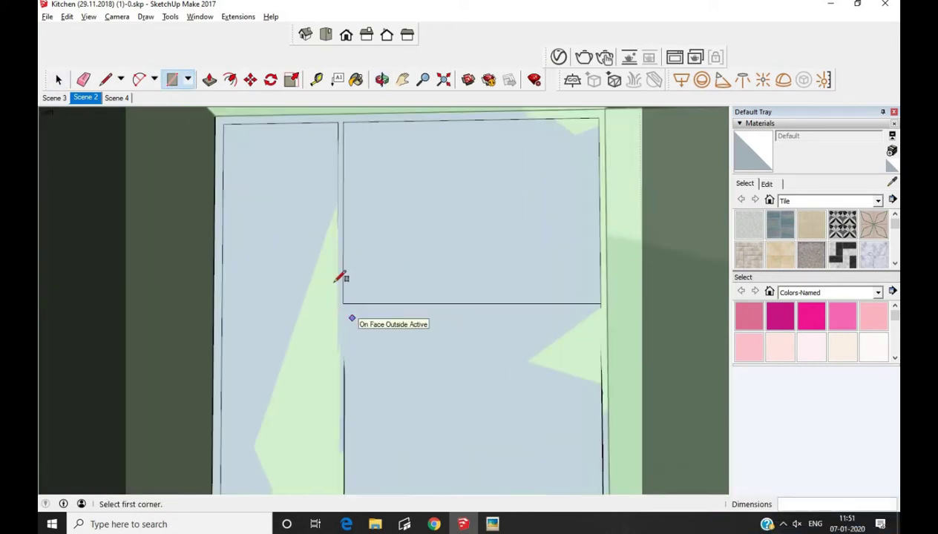
Step: Erase the stray edges and push the panes inward so the frame strips stand proud
key("e")
scroll(564, 295, "up", 2)
scroll(564, 295, "down", 2)
scroll(352, 471, "down", 2)
scroll(377, 305, "down", 2)
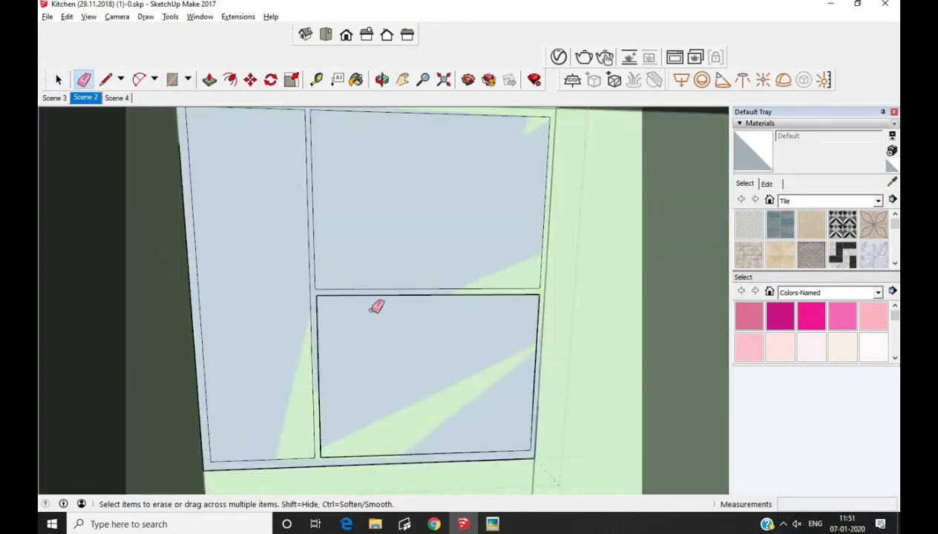
left_click(209, 79)
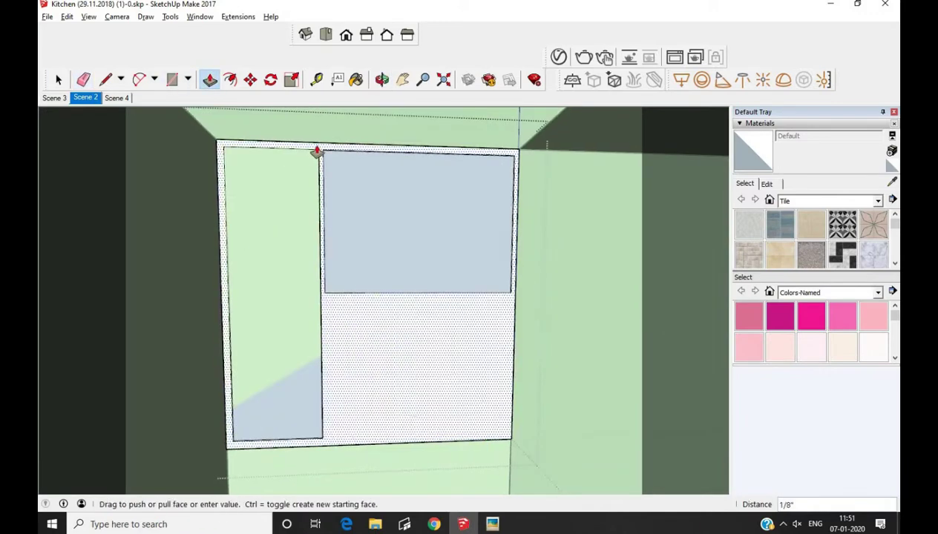
left_click(511, 428)
key("p")
left_click(330, 300)
left_click(351, 243)
Step: Push the remaining cabinet front face back slightly to finish the recess
key("space")
scroll(352, 294, "up", 3)
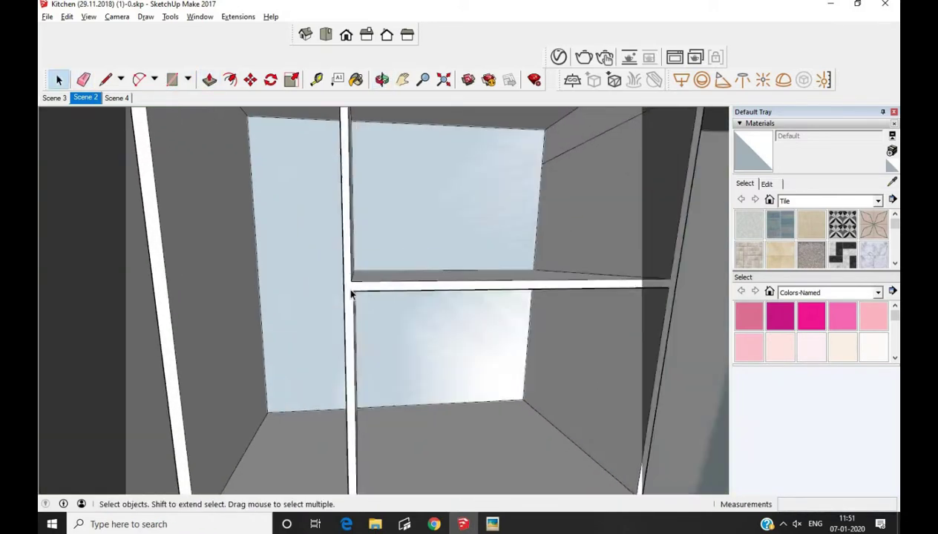
left_click(210, 80)
left_click(446, 295)
scroll(342, 268, "up", 2)
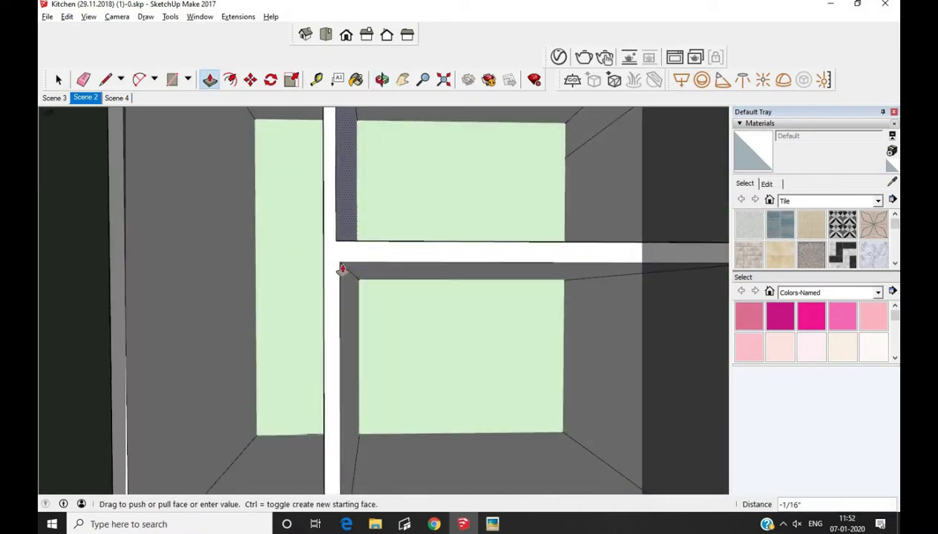
left_click(342, 268)
scroll(445, 297, "down", 2)
left_click(603, 170)
Step: Outline a shelf face on the underside of the upper cabinet
middle_click_drag(603, 169, 475, 254)
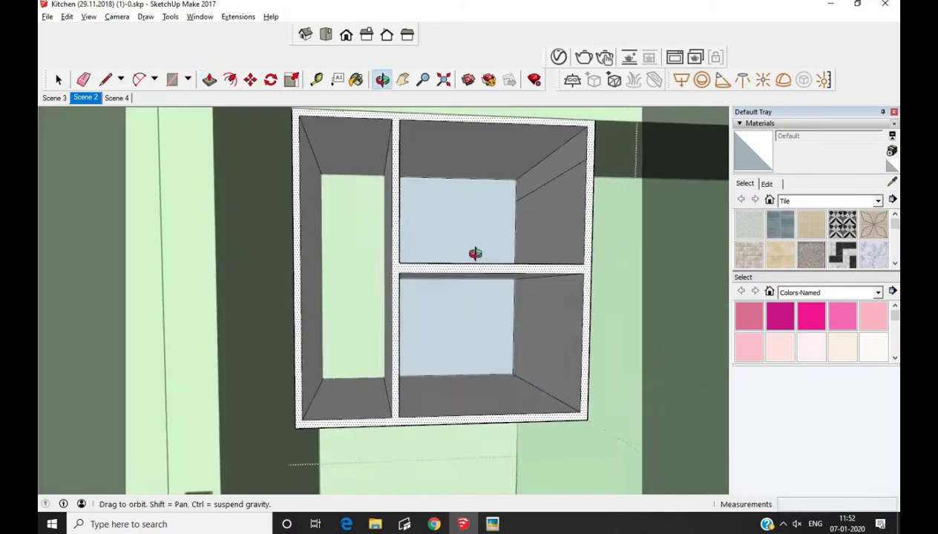
key("space")
key("e")
key("l")
middle_click_drag(504, 404, 483, 296)
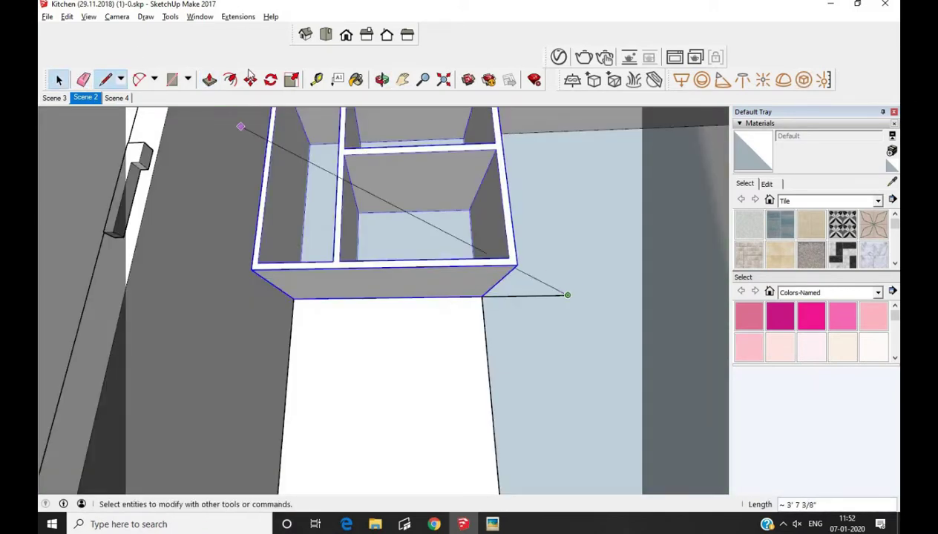
mouse_move(384, 286)
middle_mouse_down()
mouse_move(413, 373)
mouse_move(387, 289)
mouse_move(446, 284)
middle_mouse_up()
key("space")
left_click(328, 294)
middle_click_drag(328, 295, 321, 317)
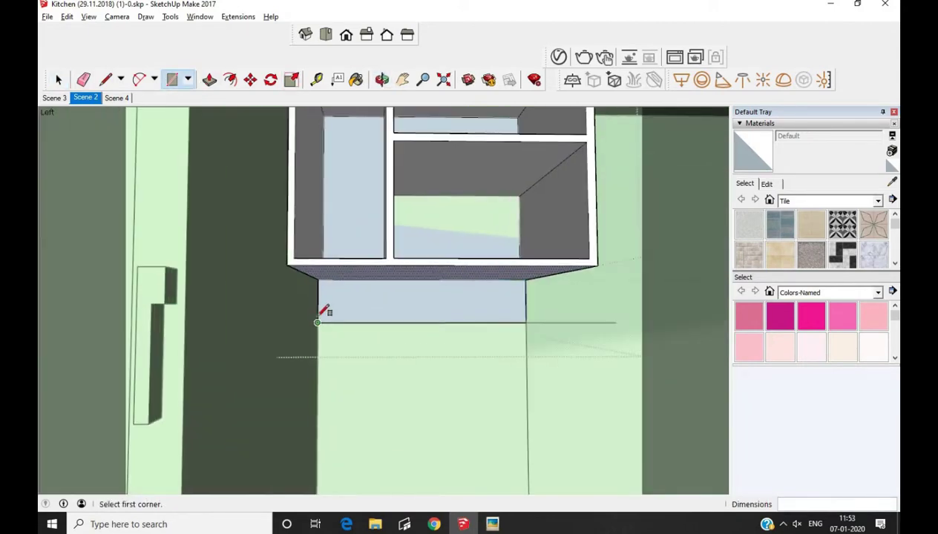
scroll(529, 310, "up", 3)
left_click(191, 322)
mouse_move(191, 322)
middle_mouse_down()
mouse_move(376, 304)
mouse_move(233, 328)
mouse_move(242, 326)
middle_mouse_up()
Step: Extrude the underside face into a thin shelf slab below the cabinet
key("p")
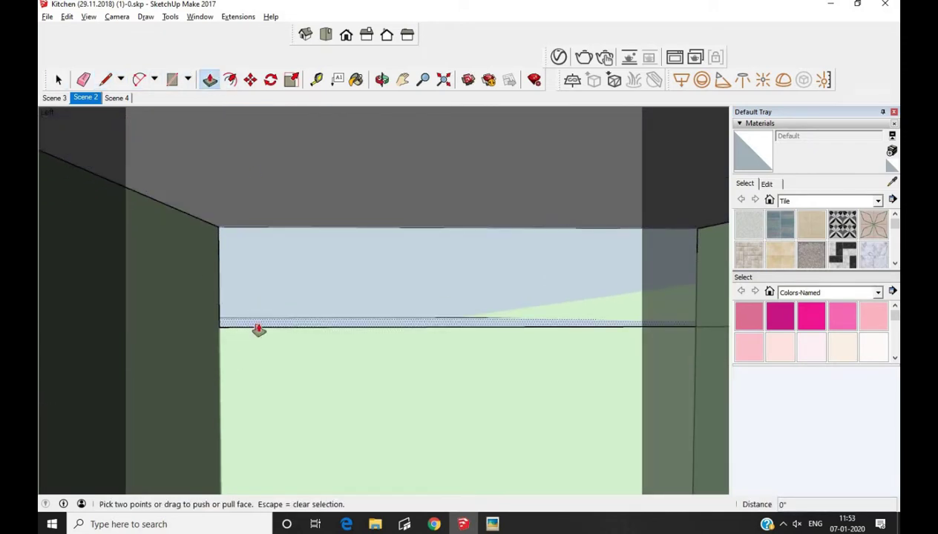
left_click(258, 330)
left_click(375, 347)
key("space")
middle_click_drag(398, 314, 169, 59)
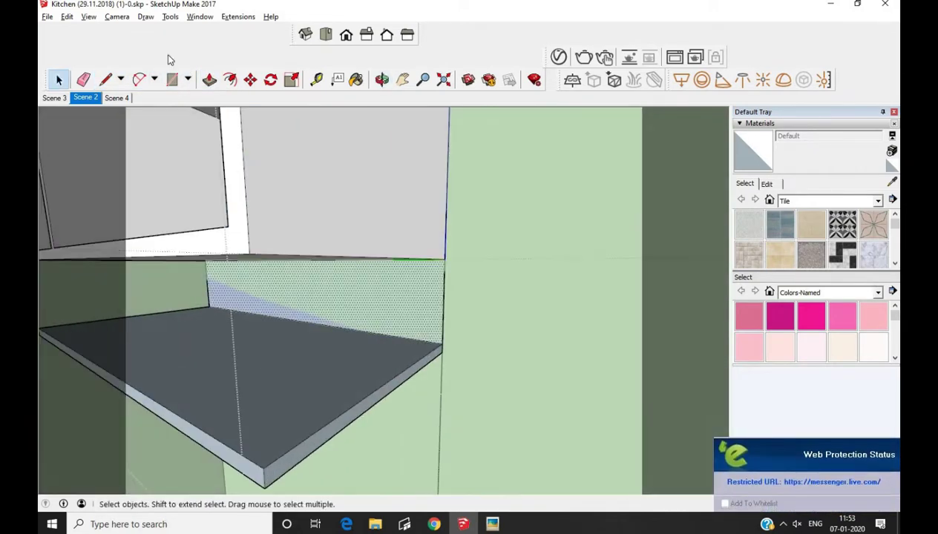
key("p")
middle_click_drag(325, 311, 375, 208)
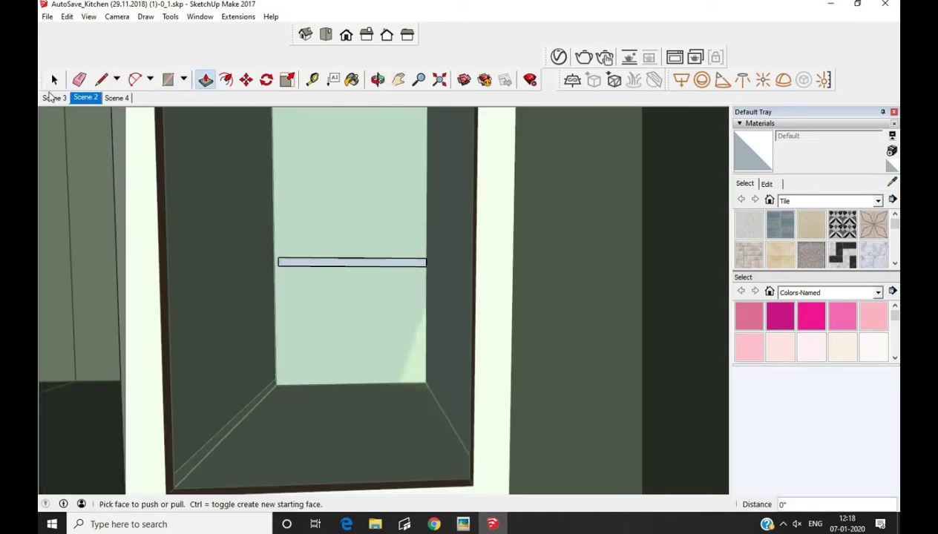
Step: Pull a thin shelf face inside the tall cabinet to give the shelf thickness
right_click(305, 261)
key("Escape")
key("p")
left_click_drag(341, 258, 165, 290)
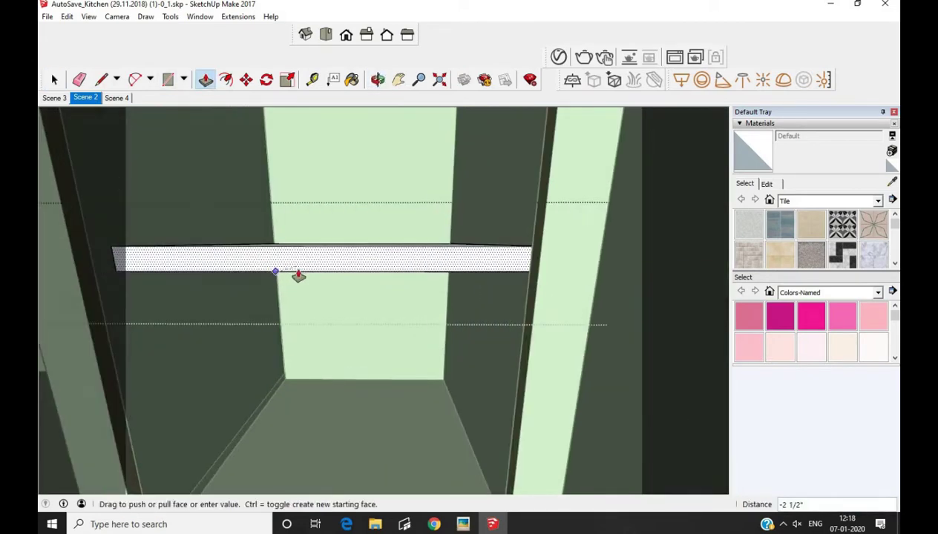
middle_click_drag(298, 275, 313, 234)
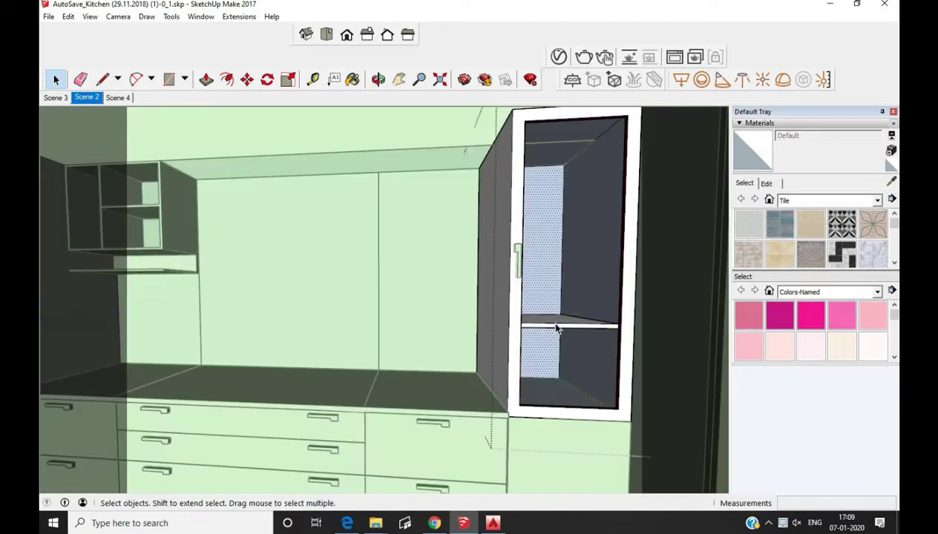
middle_click_drag(556, 329, 328, 128)
Step: Copy the shelf up the interiors of both tall units as evenly spaced shelves
key("m")
scroll(423, 271, "up", 3)
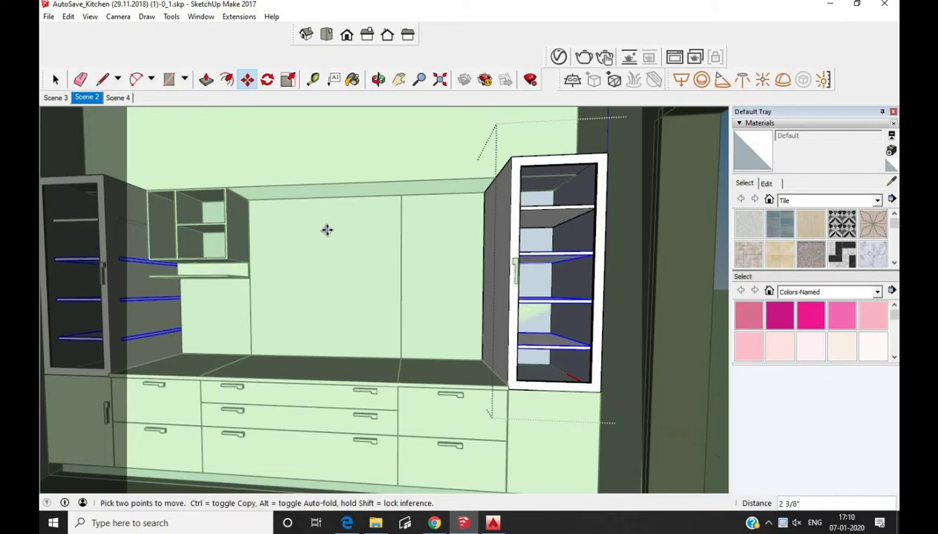
scroll(325, 226, "up", 5)
scroll(356, 244, "down", 6)
key("space")
scroll(532, 230, "up", 3)
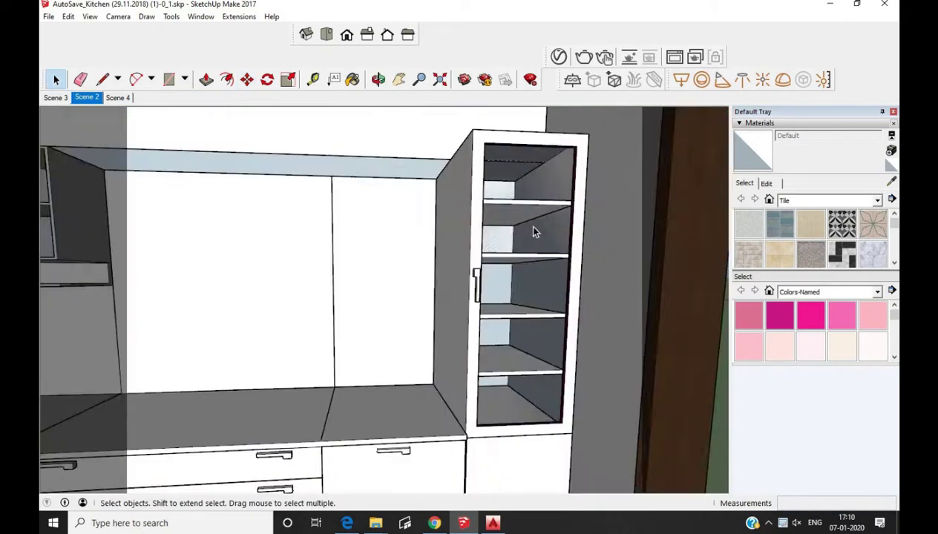
scroll(532, 230, "up", 2)
left_click(169, 79)
scroll(544, 217, "up", 1)
scroll(544, 216, "down", 3)
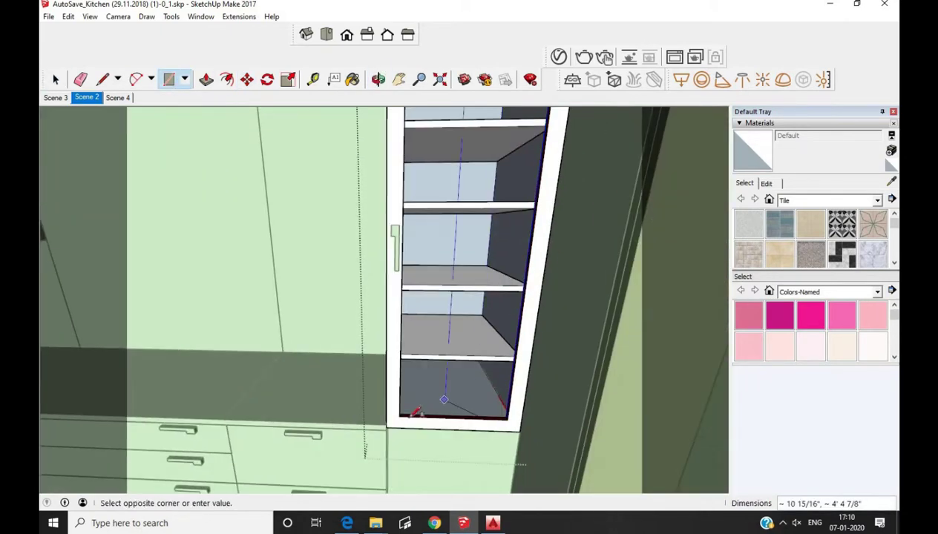
scroll(564, 386, "down", 3)
key("space")
scroll(371, 297, "down", 5)
Step: Push the wall panel above the upper cabinets back with Push/Pull
key("l")
scroll(325, 204, "up", 3)
left_click(136, 164)
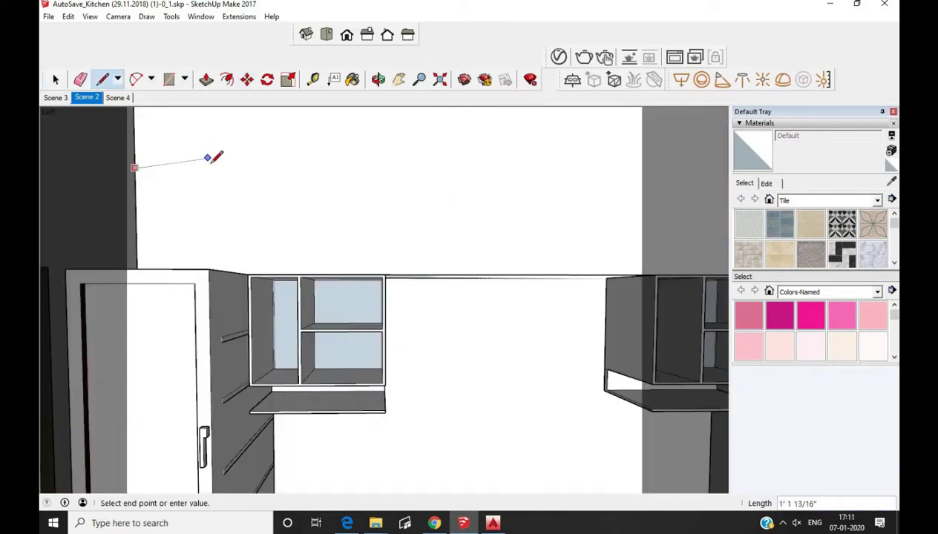
scroll(209, 163, "up", 2)
mouse_move(262, 120)
middle_mouse_down()
mouse_move(268, 287)
mouse_move(262, 226)
middle_mouse_up()
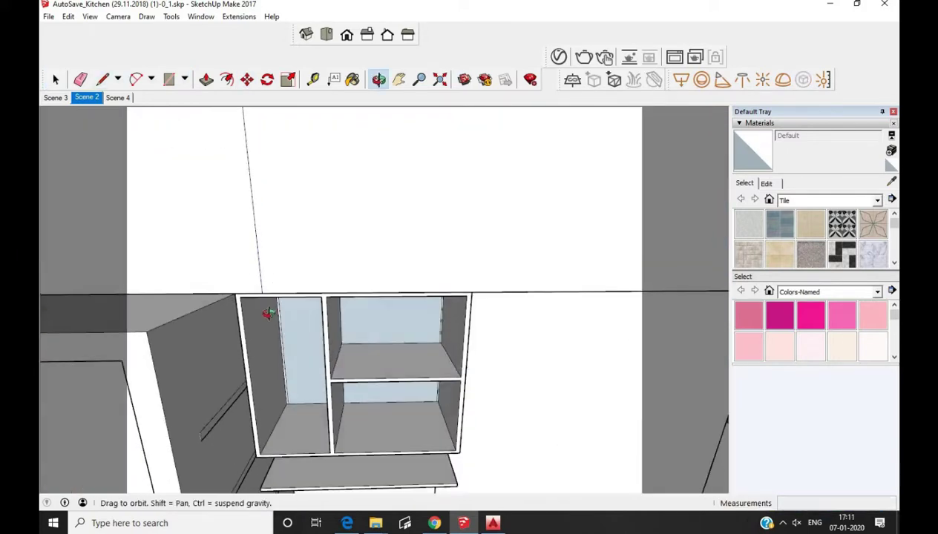
key("o")
key("p")
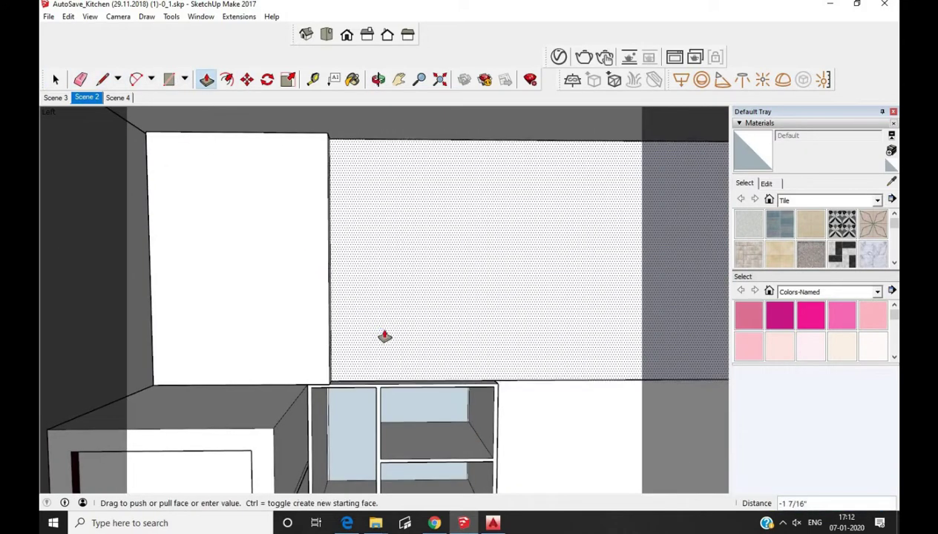
mouse_move(383, 335)
middle_mouse_down()
mouse_move(150, 145)
mouse_move(253, 236)
middle_mouse_up()
scroll(250, 207, "up", 2)
Step: Make two copies of the upper cabinet face, spaced 2' apart
key("space")
scroll(324, 275, "down", 2)
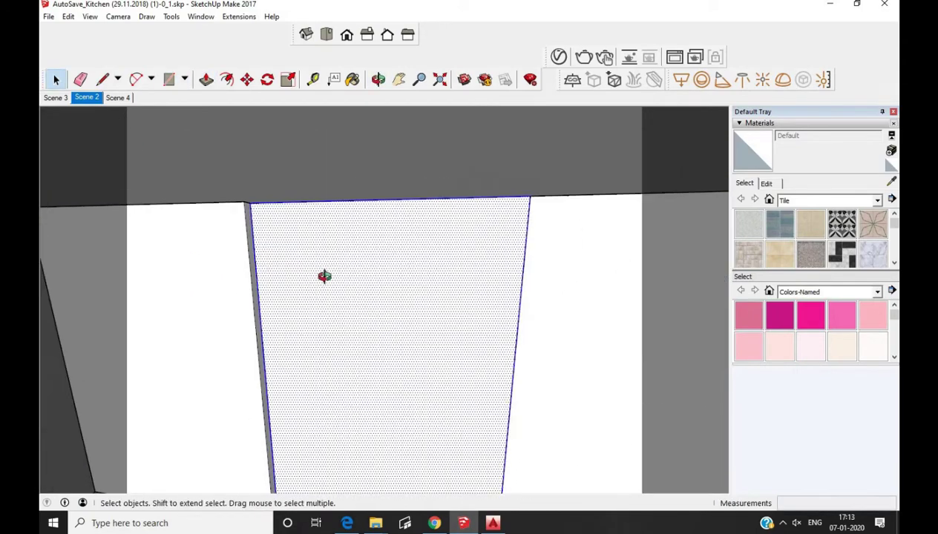
key("m")
key("ctrl")
left_click(523, 201)
middle_click_drag(590, 203, 452, 201)
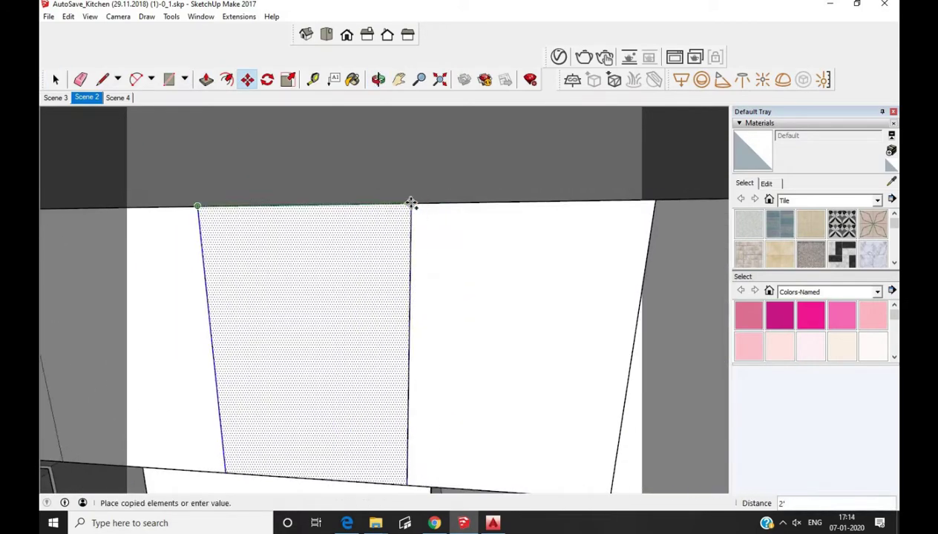
left_click(413, 205)
scroll(389, 204, "down", 2)
left_click(245, 205)
left_click(588, 203)
scroll(638, 193, "up", 2)
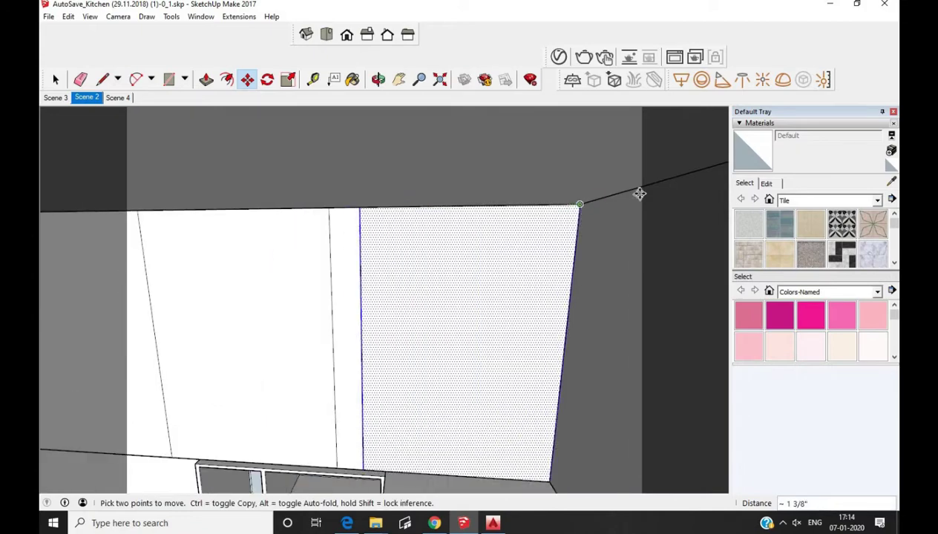
Step: Push the copied cabinet face back about 4 inches
key("p")
scroll(356, 213, "down", 2)
mouse_move(356, 214)
middle_mouse_down()
mouse_move(182, 300)
mouse_move(452, 394)
mouse_move(524, 442)
middle_mouse_up()
left_click(524, 442)
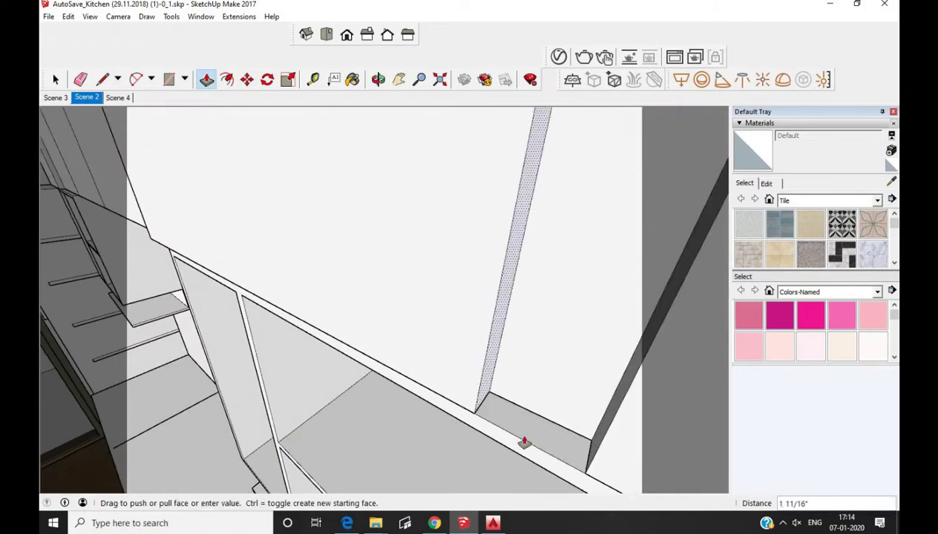
left_click(396, 291)
middle_click_drag(395, 291, 471, 329)
left_click(471, 329)
left_click(517, 291)
Step: Erase the stray line across the upper cabinet panels and view them straight on
key("r")
left_click(446, 146)
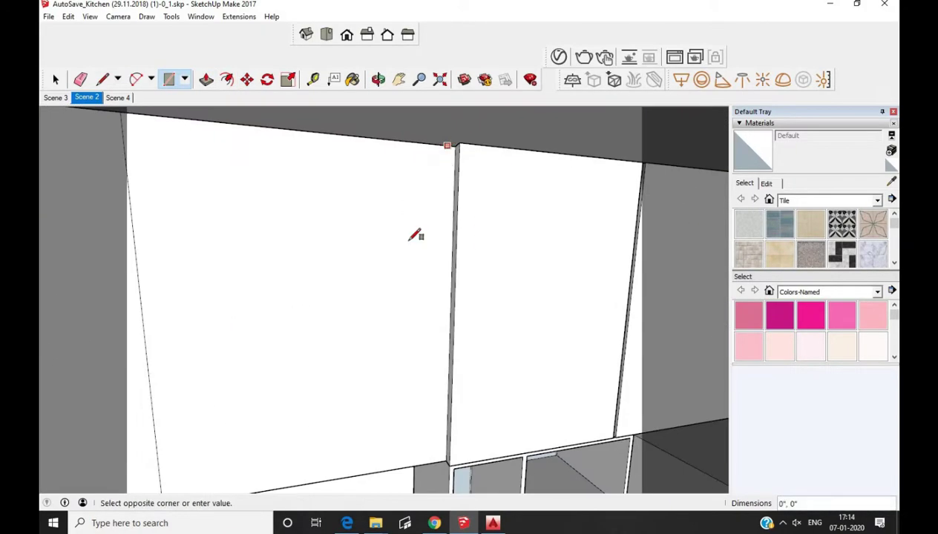
scroll(416, 234, "down", 2)
left_click(285, 383)
key("e")
middle_click_drag(158, 318, 446, 286)
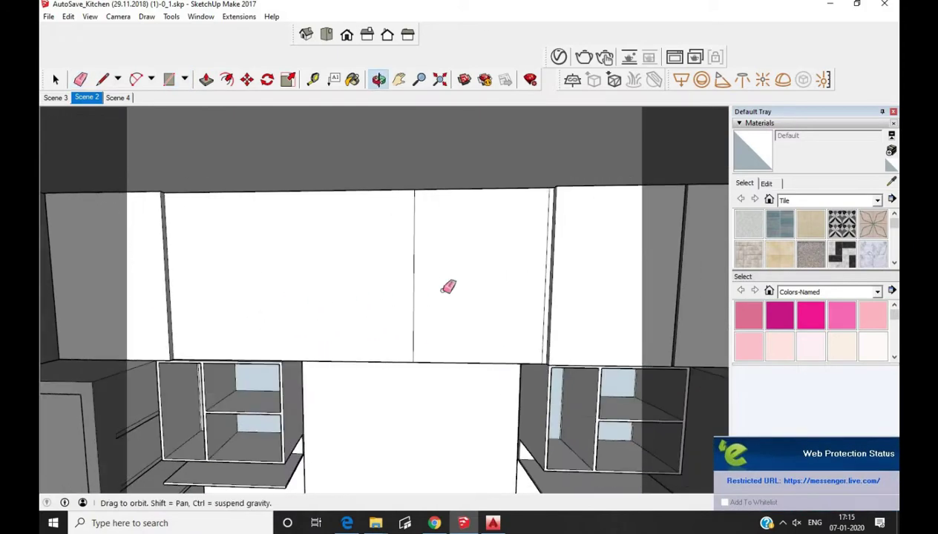
key("p")
left_click(538, 265)
key("o")
mouse_move(479, 358)
left_mouse_down()
mouse_move(676, 378)
mouse_move(197, 195)
left_mouse_up()
Step: Draw rectangles dividing the upper cabinet fronts into separate door panels
key("r")
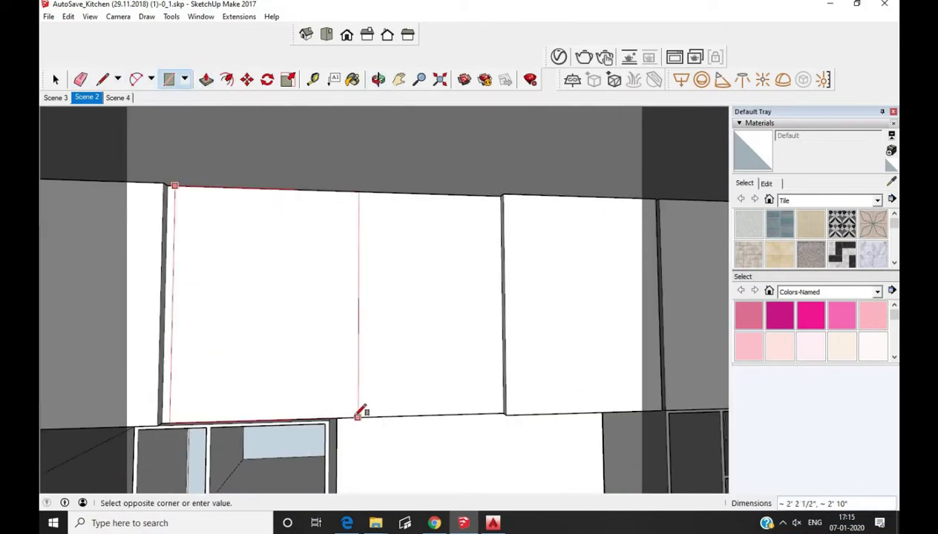
left_click(349, 412)
left_click(500, 194)
scroll(489, 215, "up", 3)
scroll(356, 379, "down", 3)
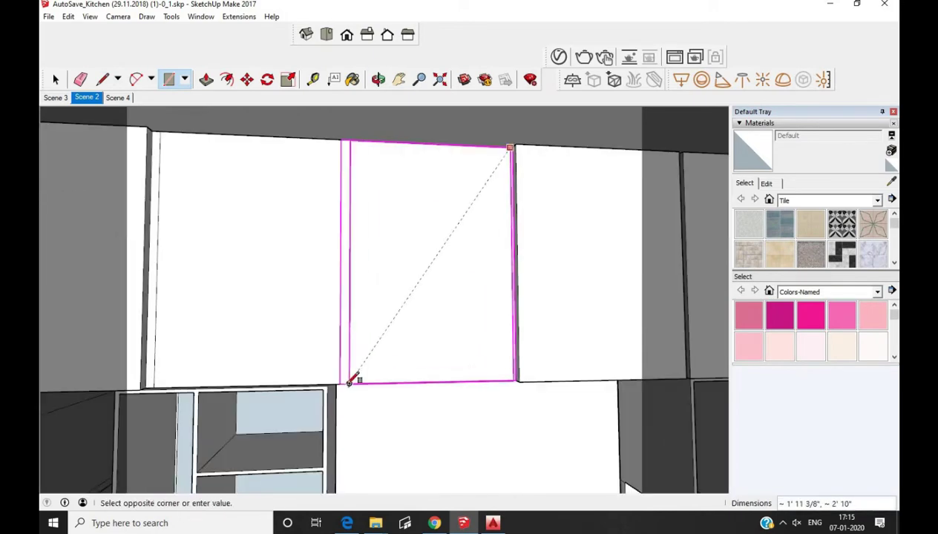
scroll(349, 383, "up", 3)
left_click(347, 383)
scroll(445, 334, "down", 5)
Step: Draw a rectangle on the back wall between the cabinets
key("p")
key("space")
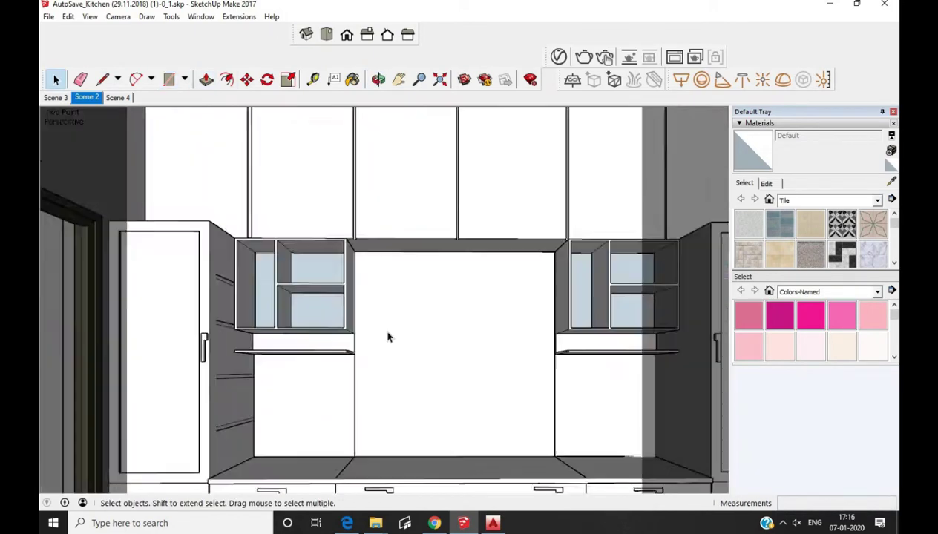
scroll(308, 281, "up", 5)
scroll(308, 280, "down", 5)
key("r")
left_click(304, 168)
left_click(523, 419)
key("p")
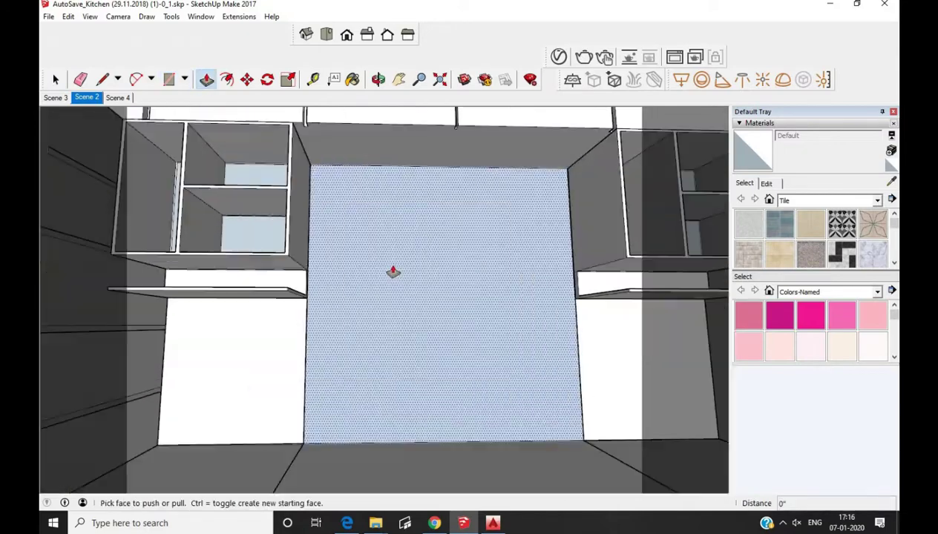
scroll(339, 399, "up", 5)
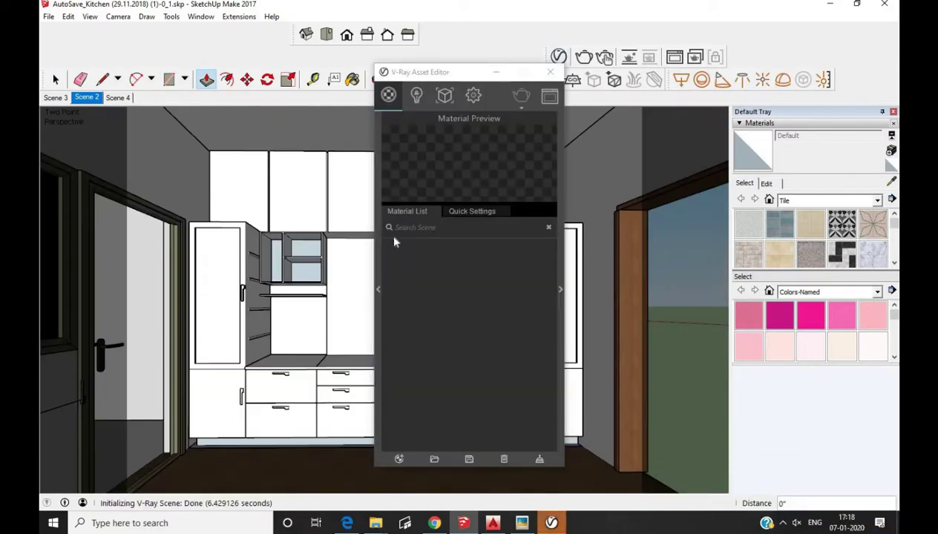
Step: Add Metal_Painted_Red_5cm from the V-Ray material library to the scene
left_click(377, 292)
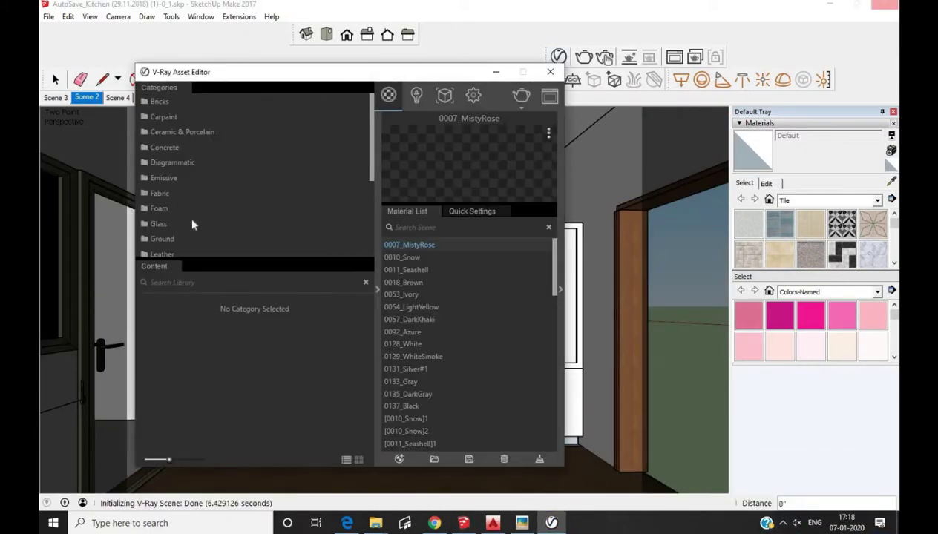
scroll(301, 380, "down", 2)
left_click_drag(299, 378, 416, 389)
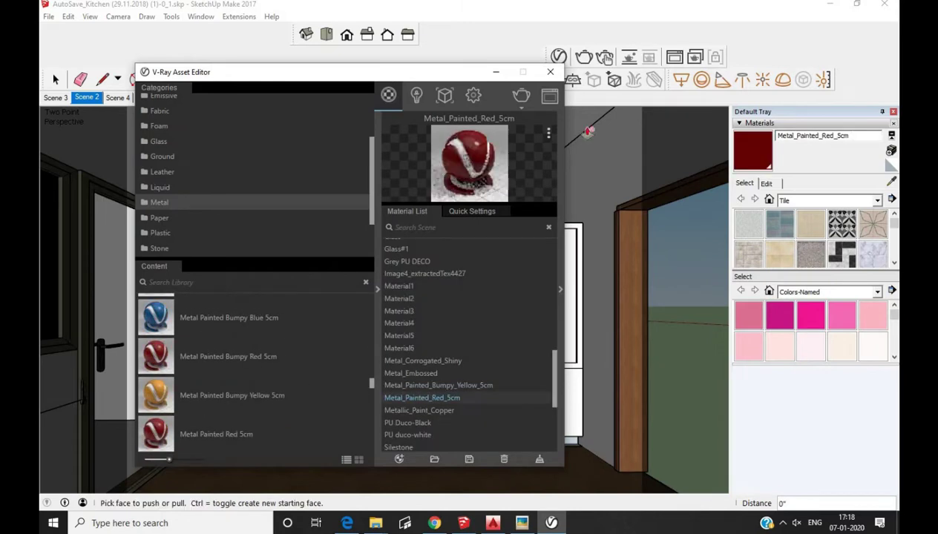
left_click(496, 72)
left_click(352, 80)
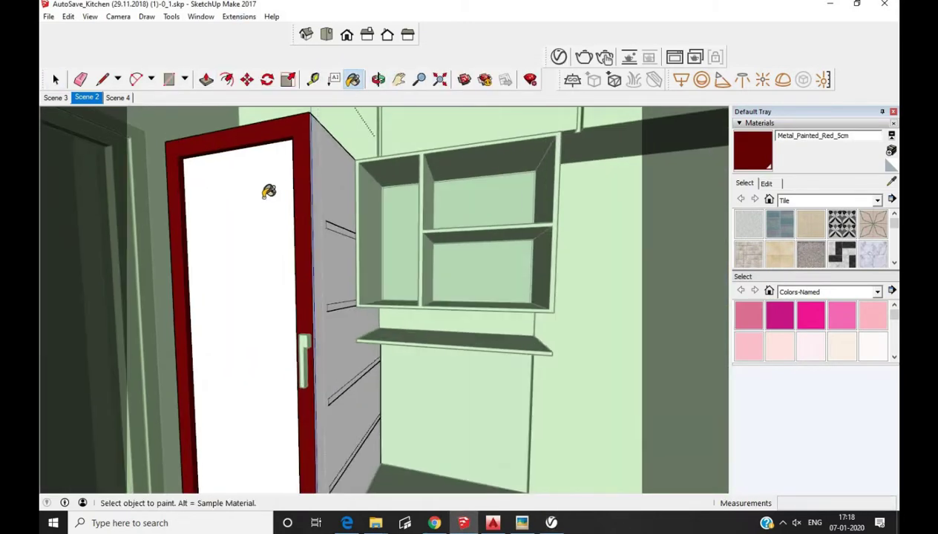
mouse_move(343, 435)
middle_mouse_down()
mouse_move(505, 331)
mouse_move(592, 370)
middle_mouse_up()
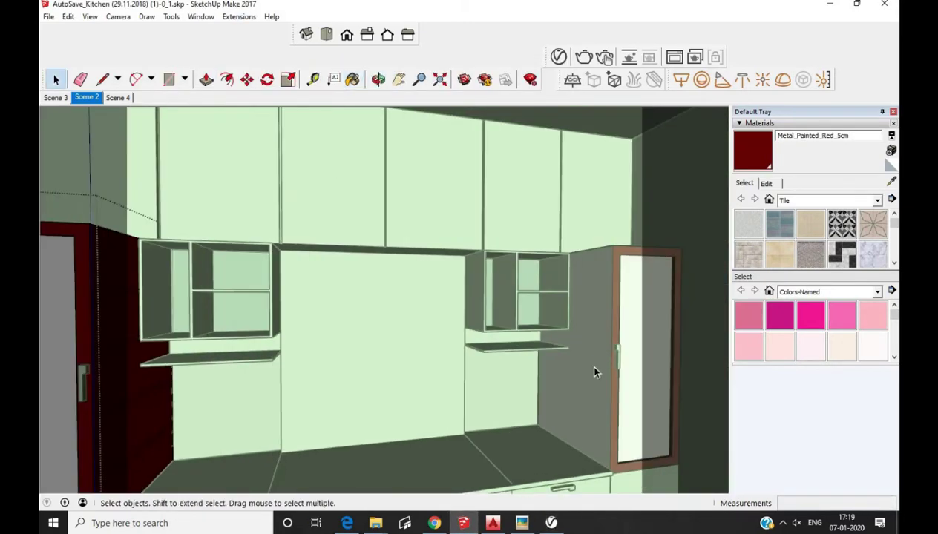
Step: Browse the V-Ray Glass materials, then zoom in on the red cabinet's shelves
left_click(558, 57)
left_click(159, 141)
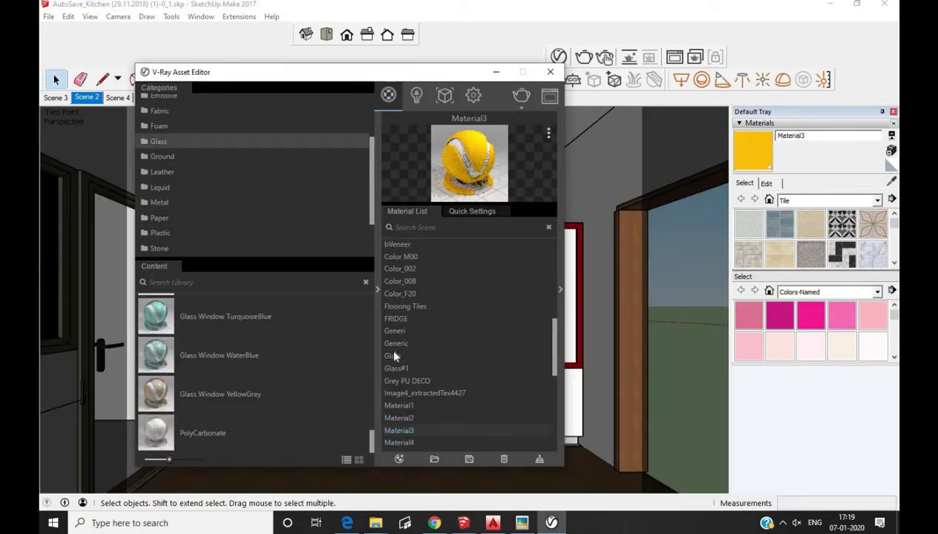
left_click(550, 71)
scroll(218, 283, "up", 5)
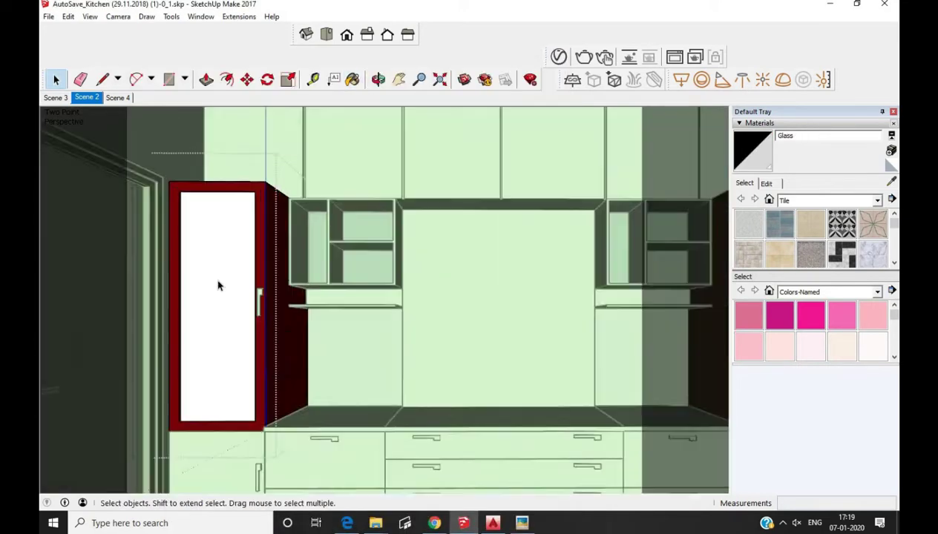
scroll(252, 222, "up", 3)
scroll(251, 289, "up", 3)
scroll(210, 230, "up", 3)
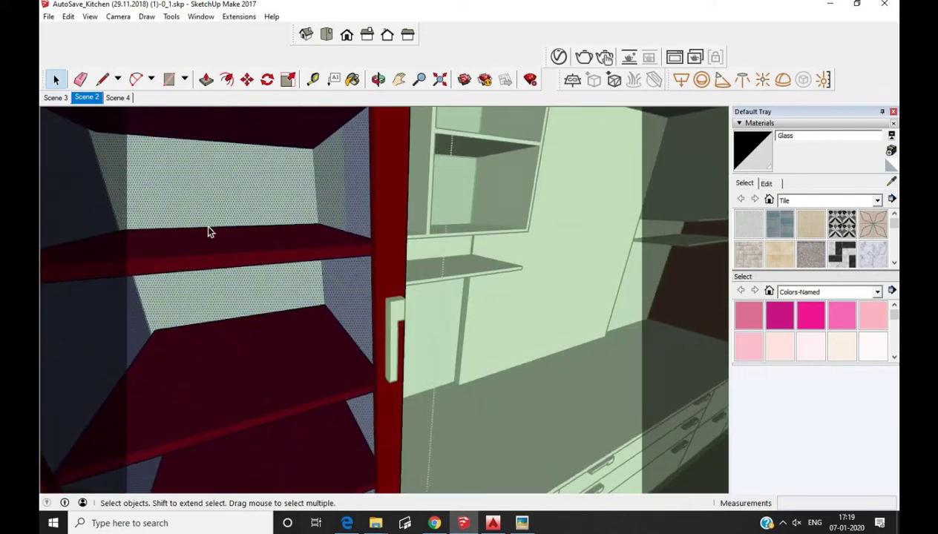
scroll(239, 249, "up", 2)
middle_click_drag(239, 249, 319, 282)
Step: Paint the tall side cabinets' shelves with the red metal from the Metal materials
key("b")
left_click(559, 56)
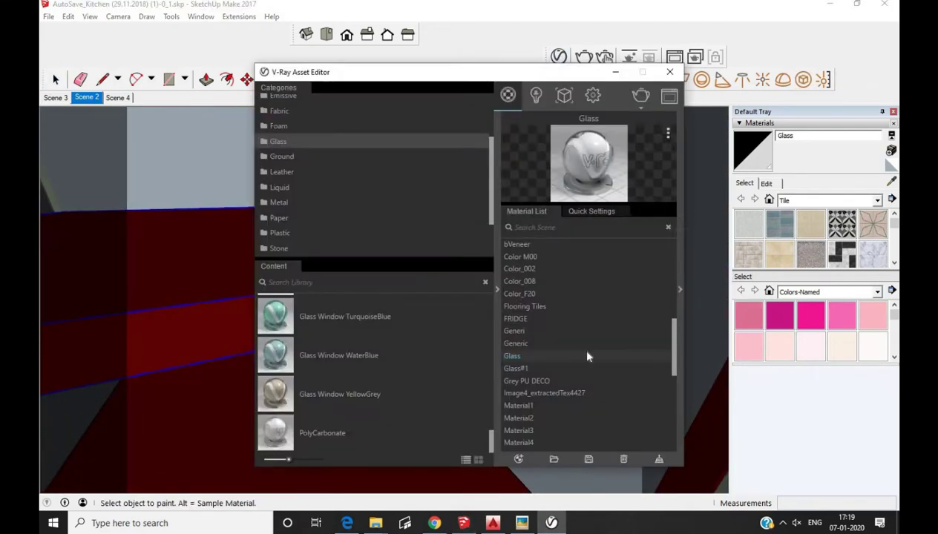
left_click(279, 202)
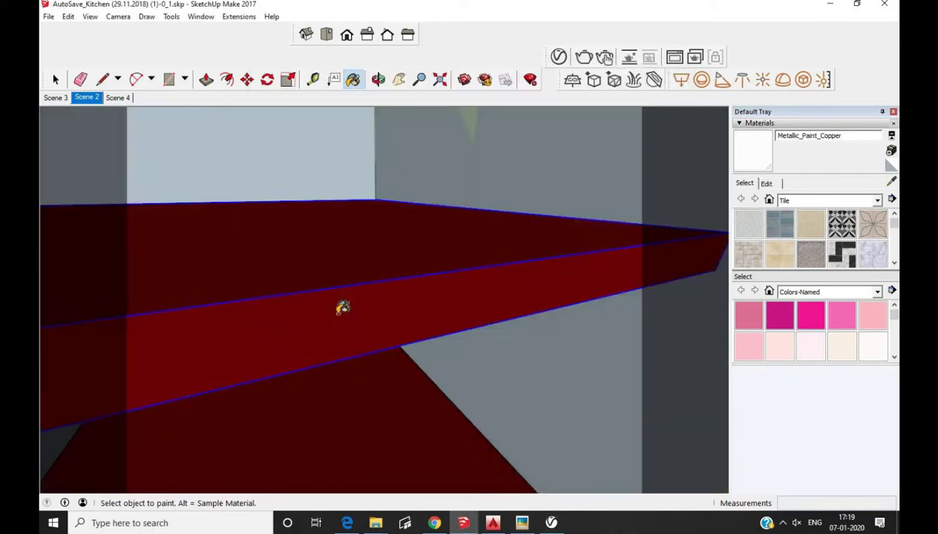
mouse_move(341, 308)
middle_mouse_down()
mouse_move(388, 312)
mouse_move(413, 120)
mouse_move(444, 208)
mouse_move(503, 267)
mouse_move(479, 404)
mouse_move(448, 359)
mouse_move(489, 192)
mouse_move(58, 278)
mouse_move(356, 289)
mouse_move(262, 194)
mouse_move(148, 308)
mouse_move(356, 272)
mouse_move(408, 278)
mouse_move(396, 237)
middle_mouse_up()
Step: Switch between Select and Push/Pull on a side cabinet face
key("space")
key("space")
key("p")
mouse_move(590, 264)
middle_mouse_down()
mouse_move(523, 384)
mouse_move(488, 385)
mouse_move(490, 349)
mouse_move(545, 425)
mouse_move(496, 240)
mouse_move(531, 373)
middle_mouse_up()
key("space")
key("p")
left_click(489, 346)
key("space")
key("p")
key("space")
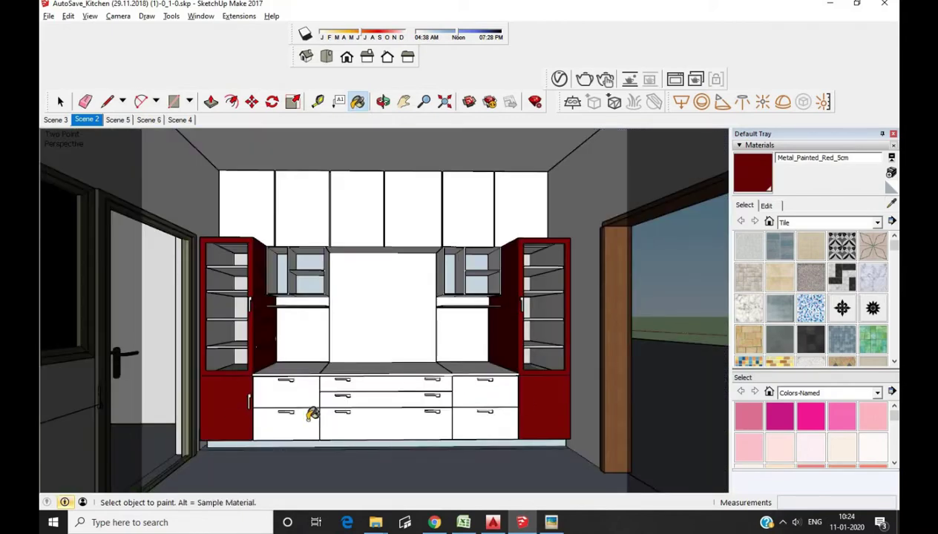
Step: Paint the middle drawers and shelves with Metal_Painted_Red_5cm
key("space")
left_click(248, 399)
scroll(251, 395, "up", 3)
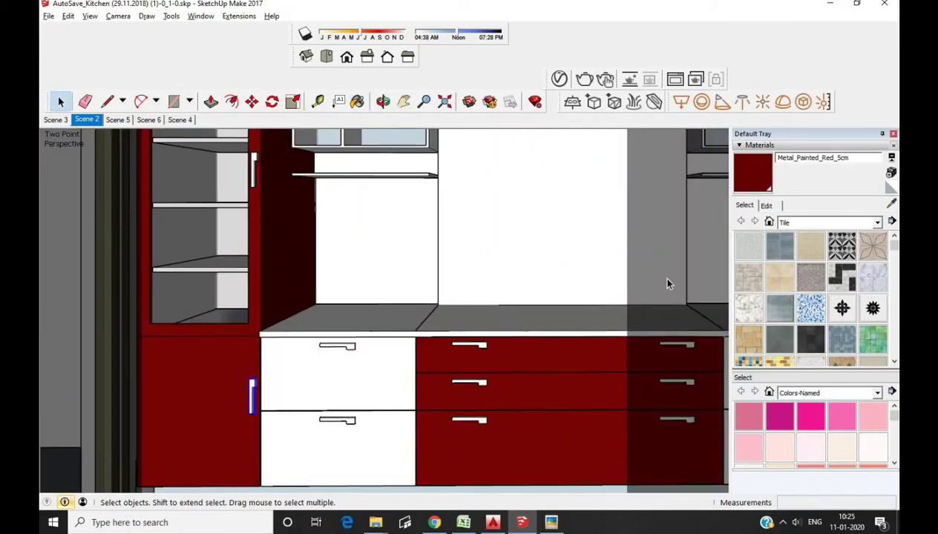
scroll(267, 356, "up", 3)
key("b")
scroll(274, 342, "down", 2)
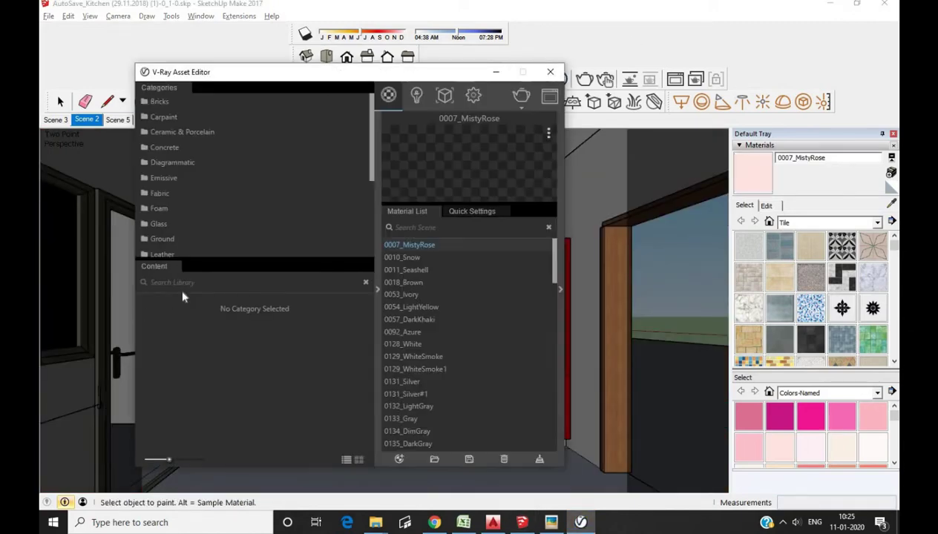
left_click(167, 232)
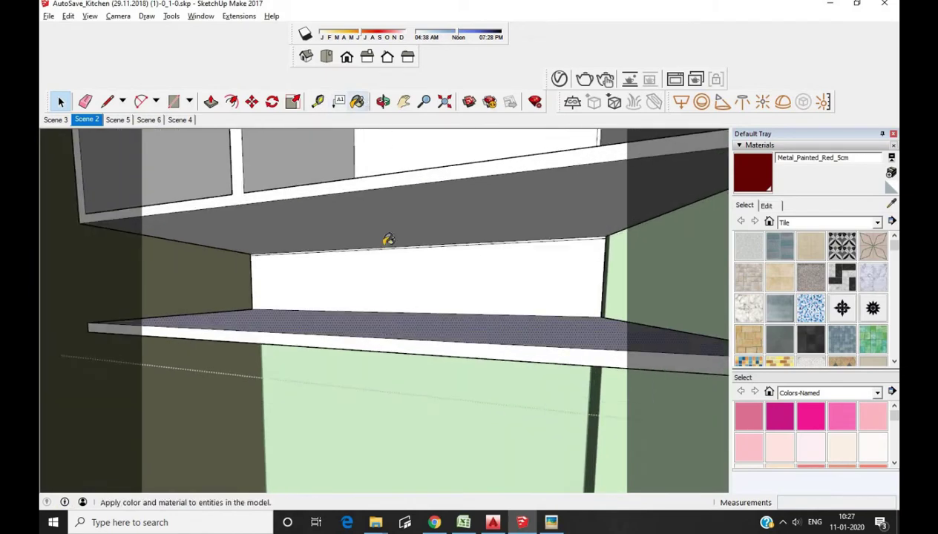
left_click(387, 239)
mouse_move(387, 239)
middle_mouse_down()
mouse_move(445, 251)
mouse_move(309, 274)
mouse_move(299, 291)
mouse_move(302, 173)
mouse_move(321, 339)
mouse_move(289, 217)
mouse_move(386, 184)
mouse_move(408, 318)
mouse_move(331, 274)
mouse_move(478, 264)
middle_mouse_up()
Step: Turn off Reflection on the Carpet_D03_Pattern_200cm#1 material
scroll(386, 182, "up", 3)
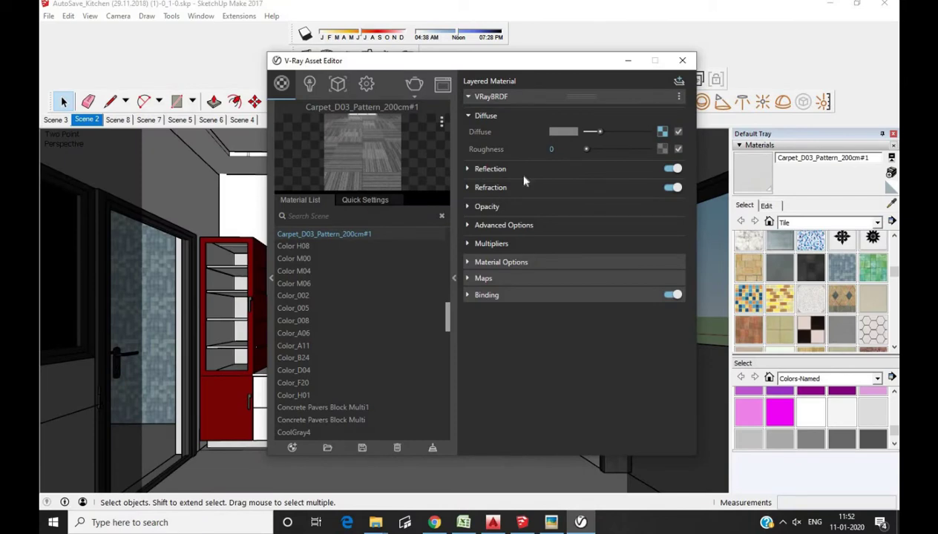
left_click(524, 185)
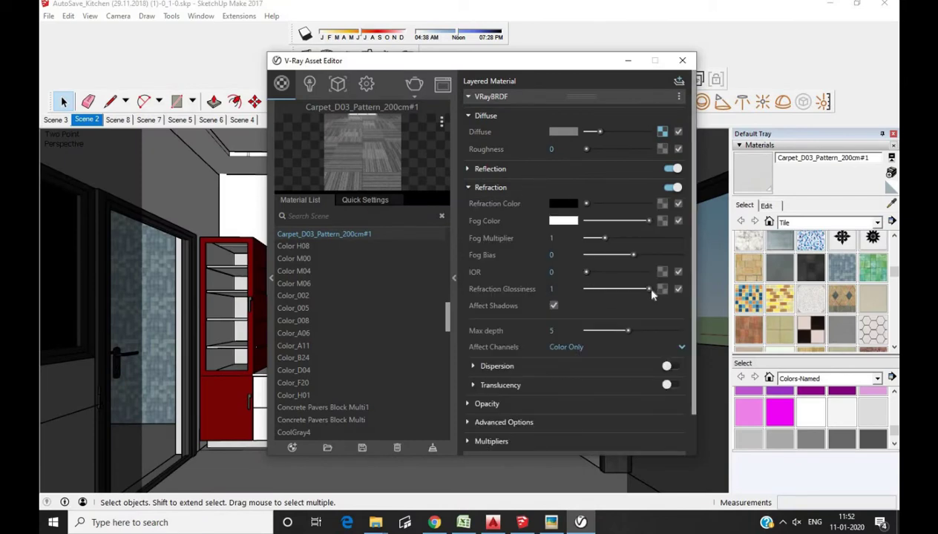
left_click(668, 169)
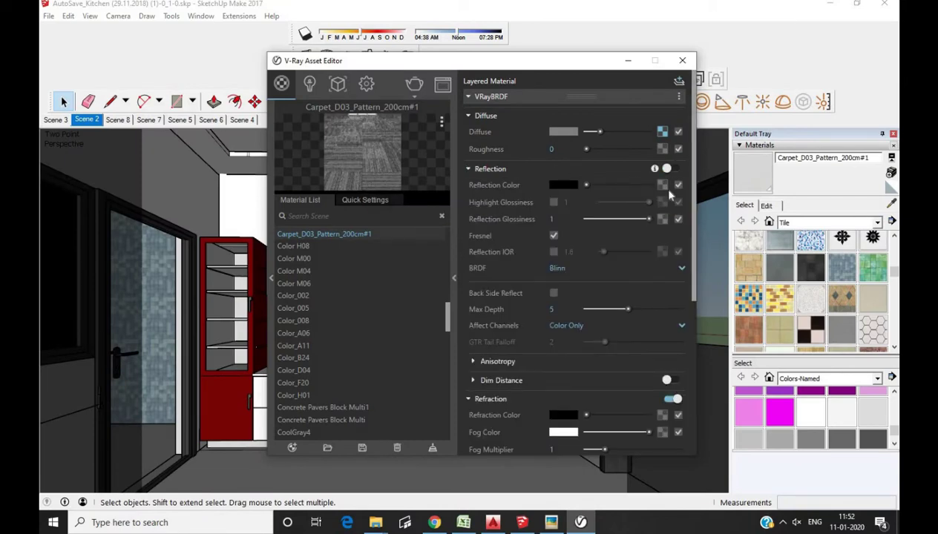
Step: Render the red-and-white kitchen cabinet wall with V-Ray at 800 x 600
left_click(679, 82)
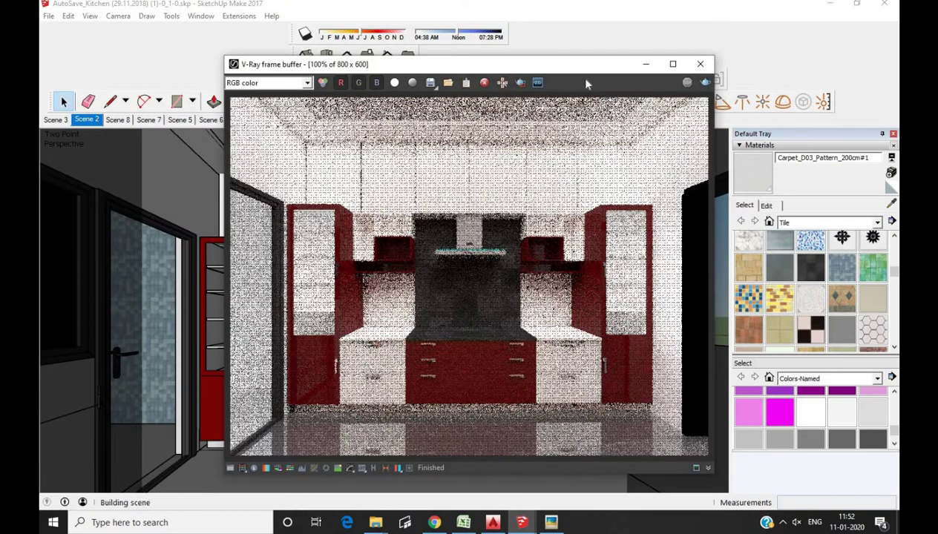